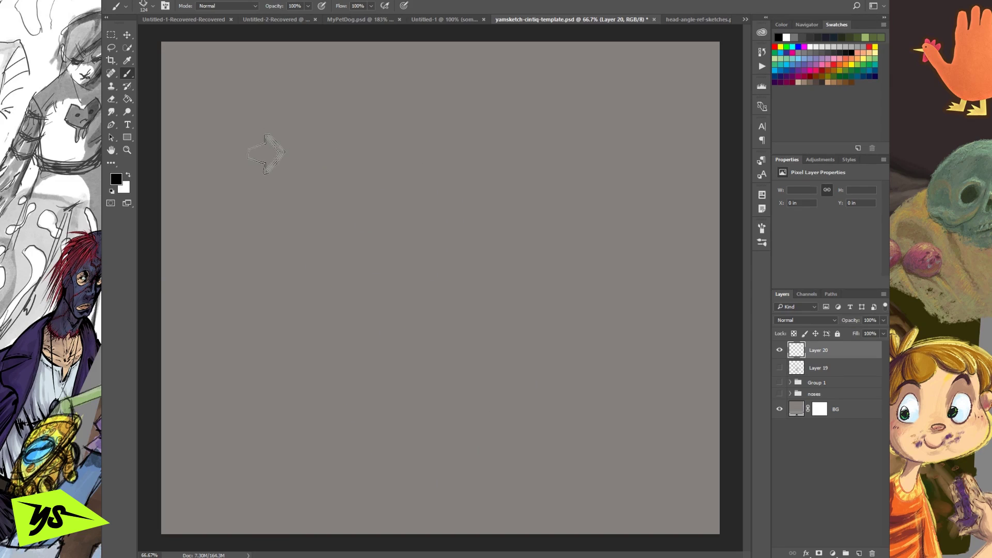
# Test-stamp the arrow brush once near the canvas centre, undo it, and look through the yamsketch brush presets
pyautogui.click(433, 263)
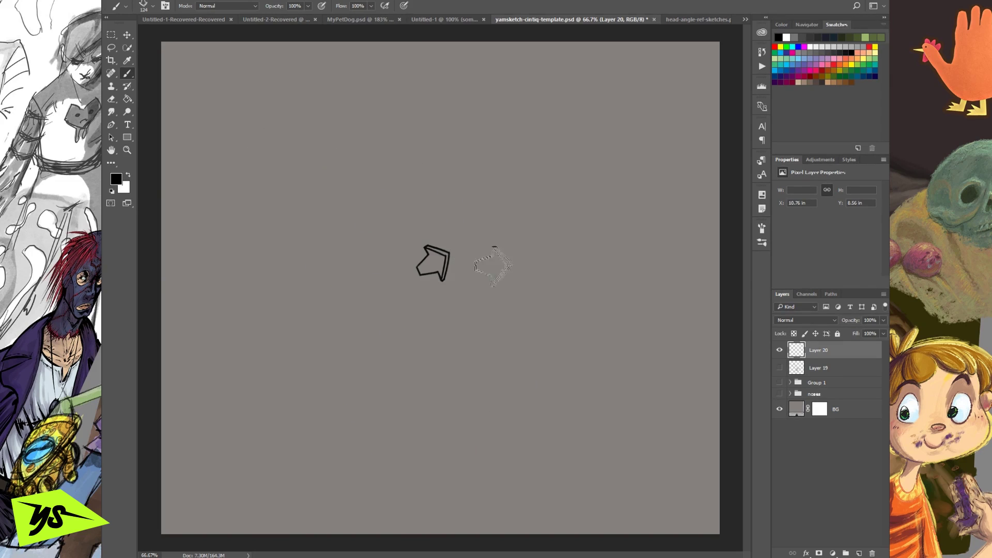
pyautogui.hotkey('ctrl', 'z')
pyautogui.click(125, 6)
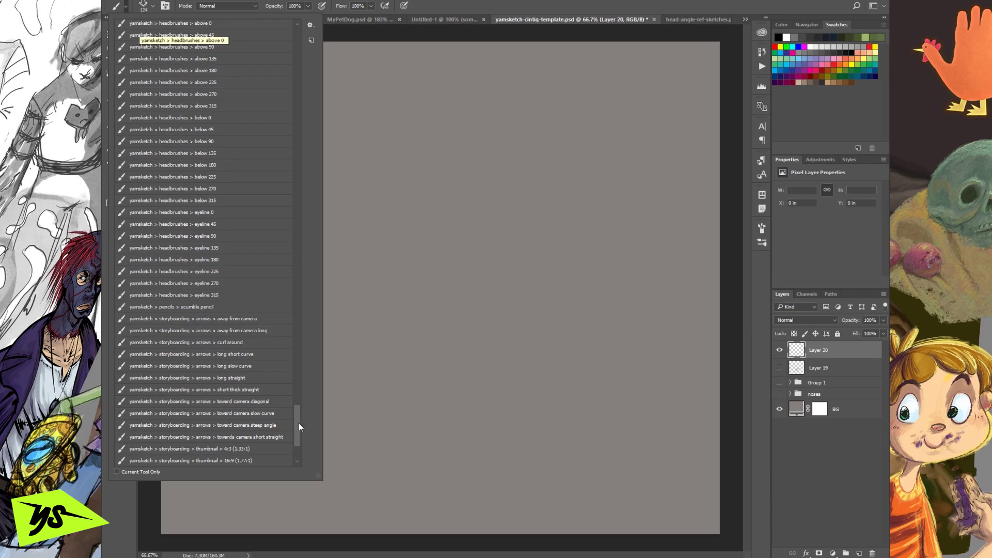
pyautogui.moveTo(299, 425); pyautogui.dragTo(296, 407)
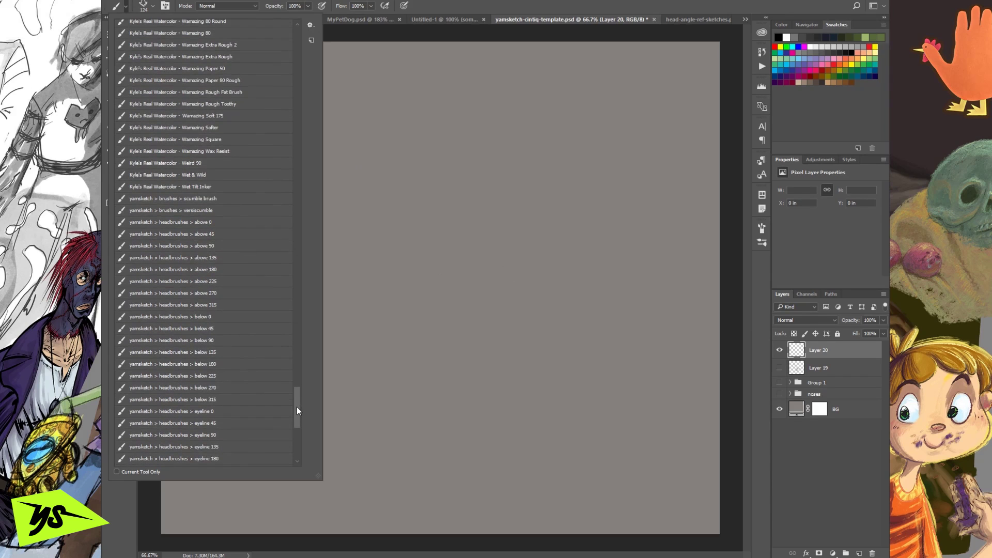
pyautogui.moveTo(296, 405); pyautogui.dragTo(296, 411)
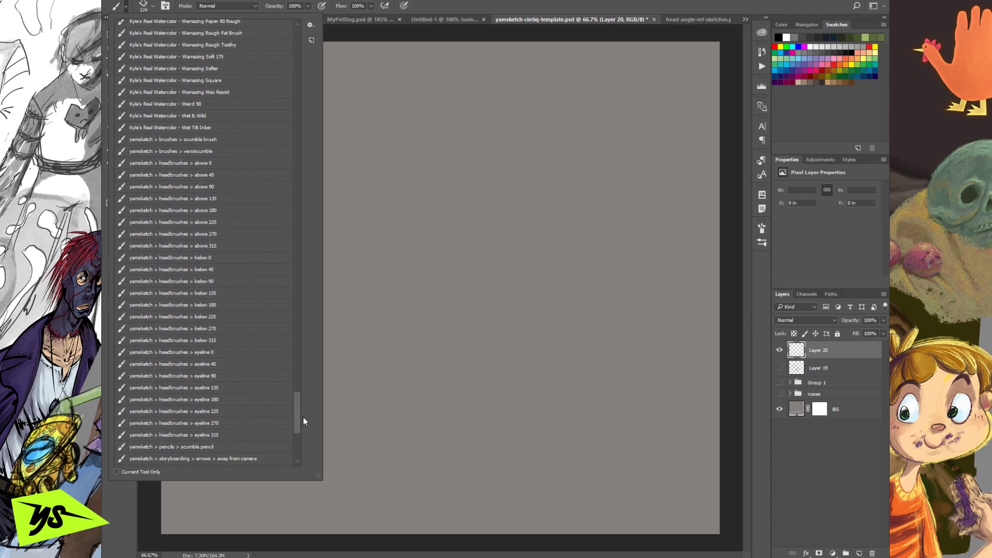
pyautogui.moveTo(296, 422); pyautogui.dragTo(298, 441)
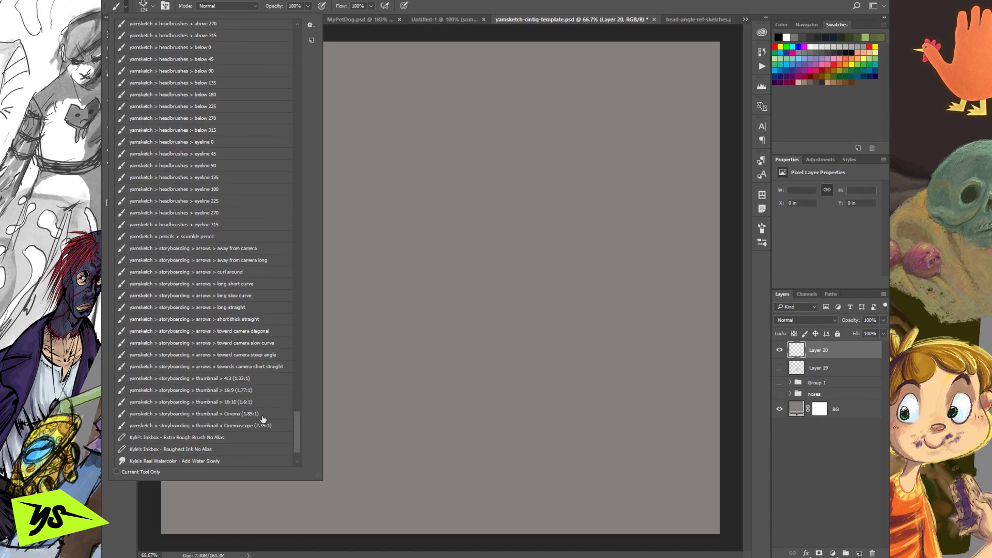
pyautogui.click(491, 376)
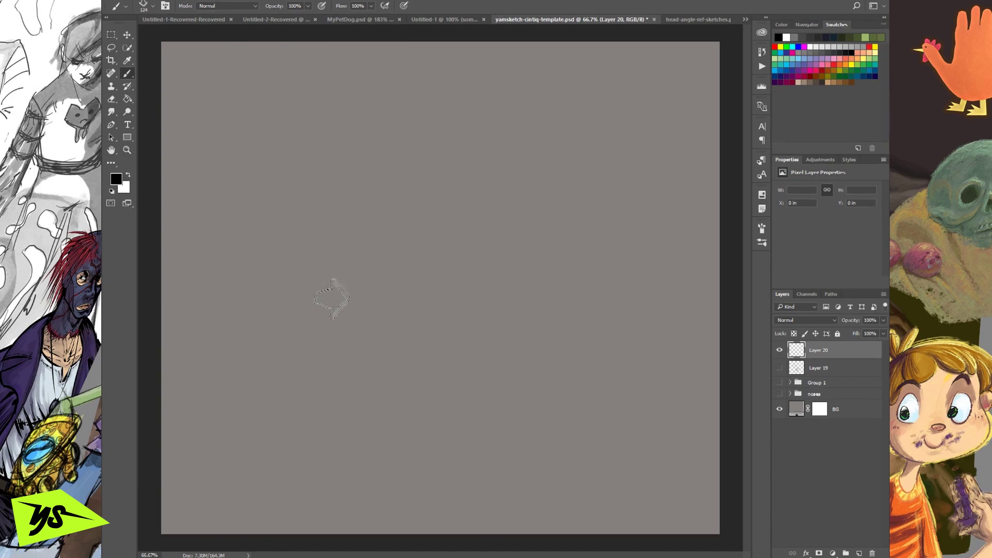
# Switch to the hard round brush at 12 px and test it with one stroke, undoing the stroke
pyautogui.rightClick(336, 220)
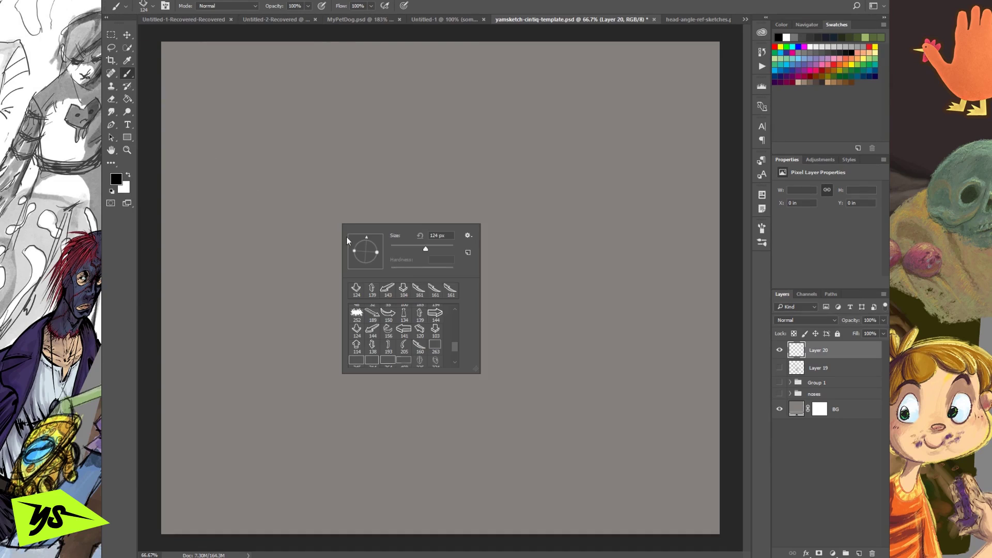
pyautogui.moveTo(460, 340); pyautogui.dragTo(459, 299)
pyautogui.click(372, 313)
pyautogui.click(464, 428)
pyautogui.rightClick(471, 318)
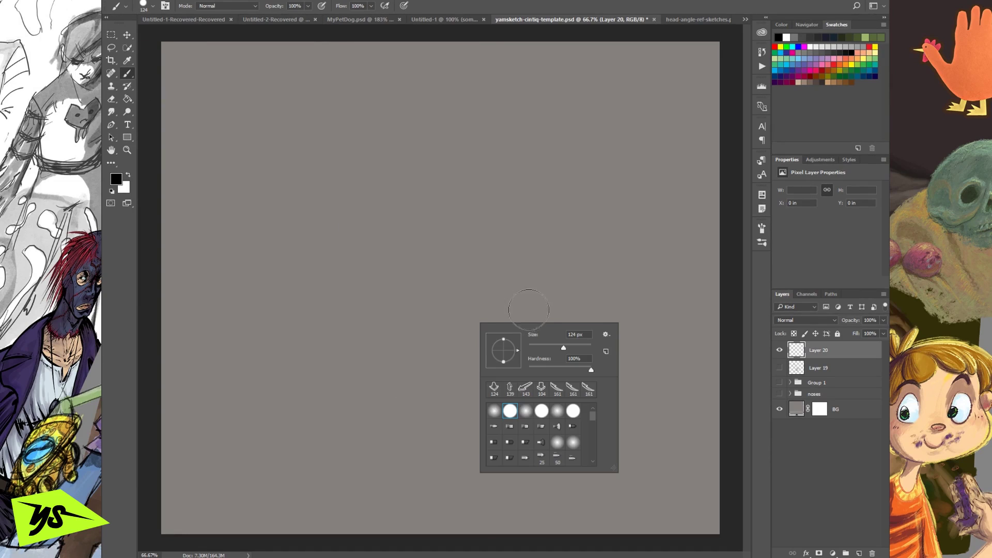
pyautogui.moveTo(540, 345); pyautogui.dragTo(532, 345)
pyautogui.click(434, 324)
pyautogui.moveTo(458, 277)
pyautogui.mouseDown()
pyautogui.moveTo(454, 294)
pyautogui.moveTo(556, 403)
pyautogui.mouseUp()
pyautogui.hotkey('ctrl', 'z')
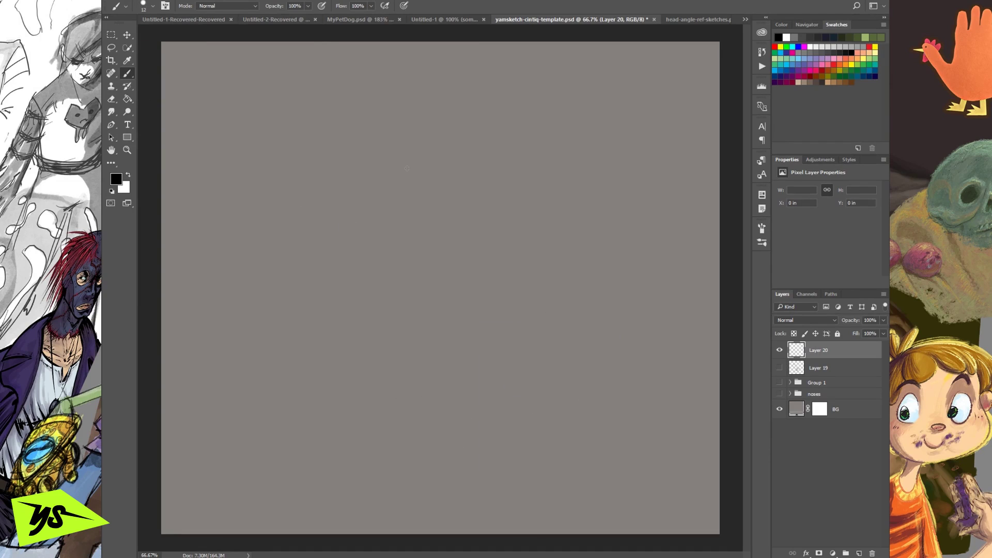
# Draw a rectangular storyboard frame freehand in the upper middle of the canvas
pyautogui.moveTo(392, 162); pyautogui.dragTo(399, 235)
pyautogui.moveTo(391, 163)
pyautogui.mouseDown()
pyautogui.moveTo(536, 151)
pyautogui.moveTo(545, 158)
pyautogui.moveTo(539, 235)
pyautogui.mouseUp()
pyautogui.moveTo(398, 246); pyautogui.dragTo(554, 241)
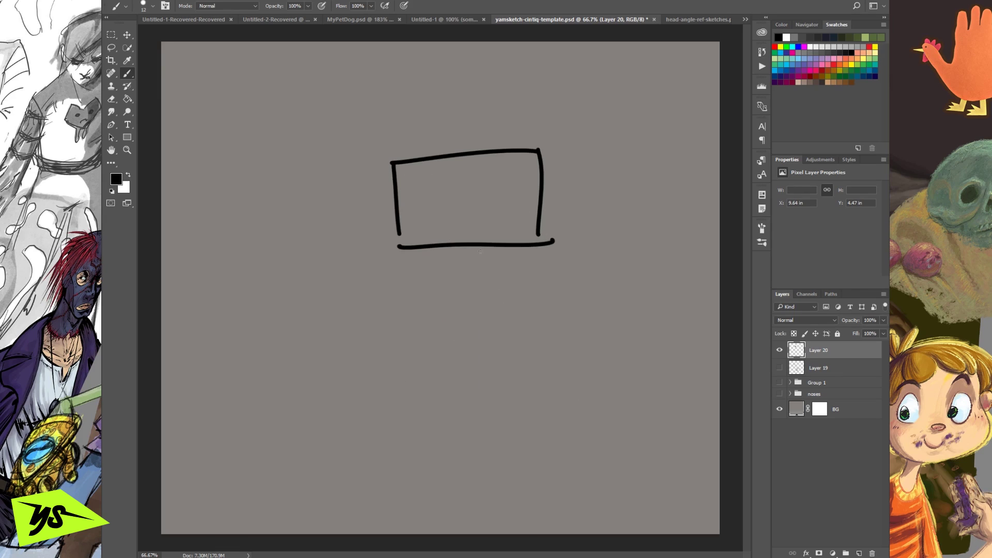
# Sketch two simple figures inside the frame, one reaching toward the other, and add strokes across the frame
pyautogui.moveTo(402, 234)
pyautogui.mouseDown()
pyautogui.moveTo(431, 191)
pyautogui.moveTo(469, 233)
pyautogui.mouseUp()
pyautogui.moveTo(427, 189)
pyautogui.mouseDown()
pyautogui.moveTo(436, 167)
pyautogui.moveTo(454, 191)
pyautogui.mouseUp()
pyautogui.moveTo(509, 164)
pyautogui.mouseDown()
pyautogui.moveTo(493, 221)
pyautogui.moveTo(504, 225)
pyautogui.mouseUp()
pyautogui.moveTo(508, 186)
pyautogui.mouseDown()
pyautogui.moveTo(526, 223)
pyautogui.moveTo(475, 199)
pyautogui.moveTo(501, 197)
pyautogui.moveTo(475, 195)
pyautogui.mouseUp()
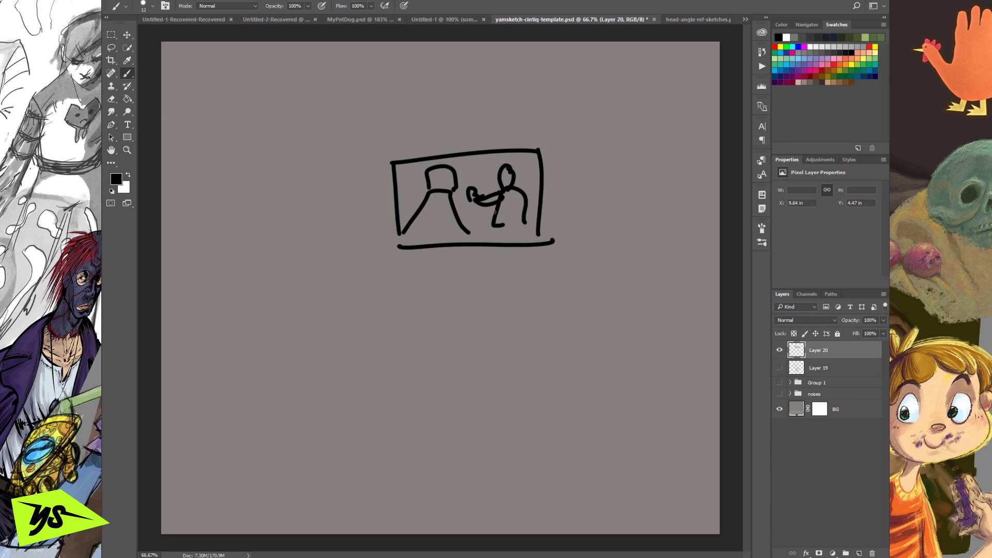
pyautogui.moveTo(400, 206); pyautogui.dragTo(553, 184)
pyautogui.moveTo(371, 217); pyautogui.dragTo(577, 184)
# Undo all strokes of the hand-drawn frame and its two figures until the canvas is empty
pyautogui.hotkey('ctrl', 'z')
pyautogui.hotkey('ctrl', 'z')
pyautogui.hotkey('ctrl', 'z')
pyautogui.hotkey('ctrl', 'z')
pyautogui.hotkey('ctrl', 'z')
pyautogui.hotkey('ctrl', 'z')
pyautogui.hotkey('ctrl', 'z')
pyautogui.hotkey('ctrl', 'z')
pyautogui.hotkey('ctrl', 'z')
pyautogui.hotkey('ctrl', 'z')
pyautogui.hotkey('ctrl', 'z')
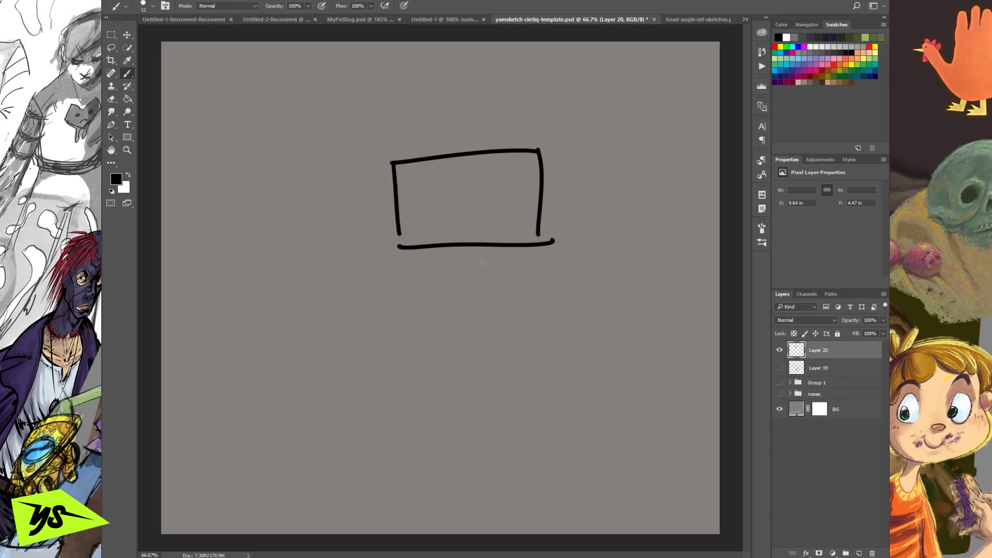
pyautogui.hotkey('ctrl', 'z')
pyautogui.hotkey('ctrl', 'z')
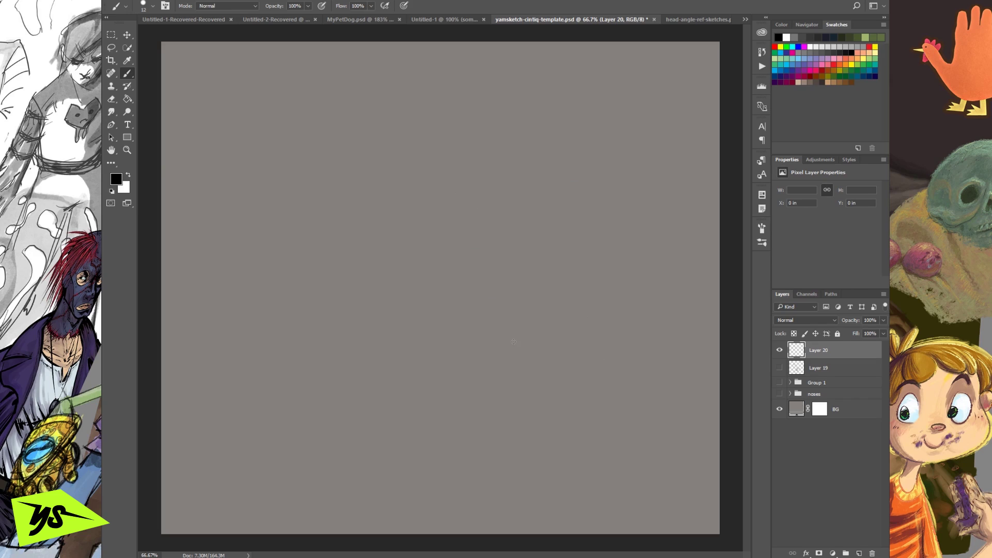
# Draw another freehand rectangular frame near the canvas centre with a simple head-and-shoulders figure inside
pyautogui.moveTo(387, 211); pyautogui.dragTo(386, 256)
pyautogui.moveTo(387, 204)
pyautogui.mouseDown()
pyautogui.moveTo(540, 195)
pyautogui.moveTo(538, 279)
pyautogui.mouseUp()
pyautogui.moveTo(383, 278); pyautogui.dragTo(540, 280)
pyautogui.moveTo(388, 205)
pyautogui.mouseDown()
pyautogui.moveTo(392, 274)
pyautogui.moveTo(418, 234)
pyautogui.moveTo(466, 269)
pyautogui.mouseUp()
pyautogui.moveTo(418, 234)
pyautogui.mouseDown()
pyautogui.moveTo(437, 219)
pyautogui.moveTo(444, 247)
pyautogui.mouseUp()
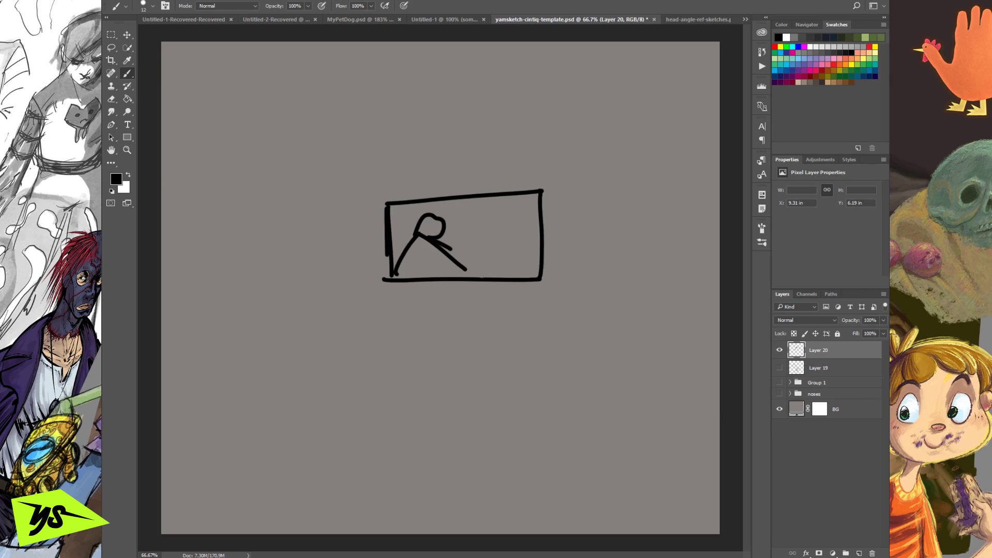
# Undo the second frame and figure sketch completely, removing Layer 20 as well
pyautogui.hotkey('ctrl', 'z')
pyautogui.hotkey('ctrl', 'z')
pyautogui.hotkey('ctrl', 'z')
pyautogui.hotkey('ctrl', 'z')
pyautogui.hotkey('ctrl', 'z')
pyautogui.hotkey('ctrl', 'z')
pyautogui.hotkey('ctrl', 'z')
pyautogui.hotkey('ctrl', 'z')
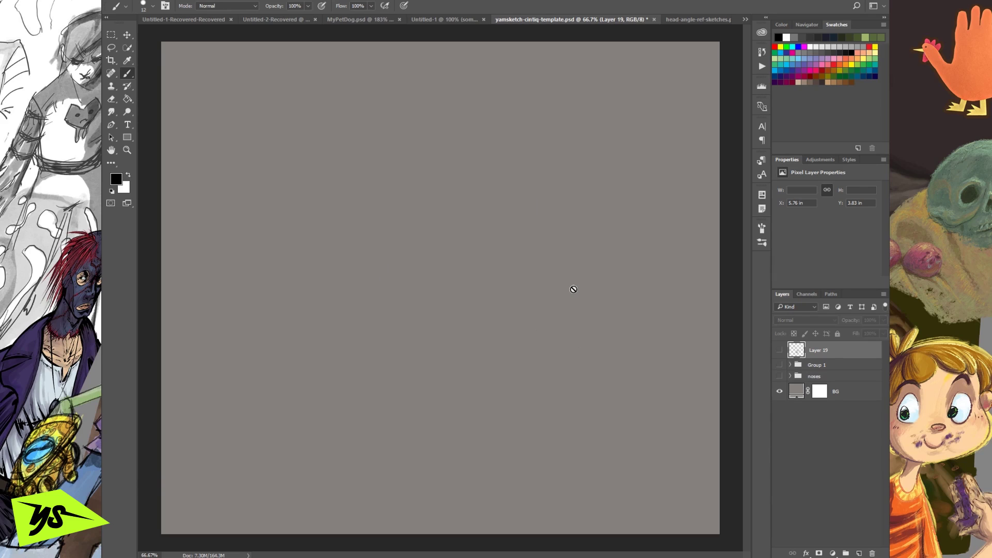
# Choose the yamsketch storyboarding thumbnail 16:9 (1.77:1) brush preset
pyautogui.click(125, 6)
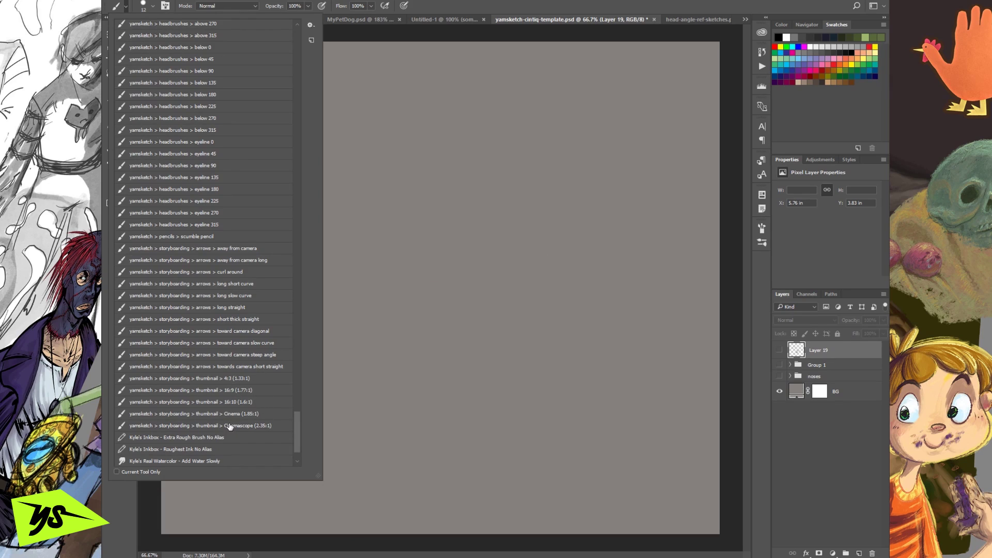
pyautogui.click(268, 391)
pyautogui.click(155, 505)
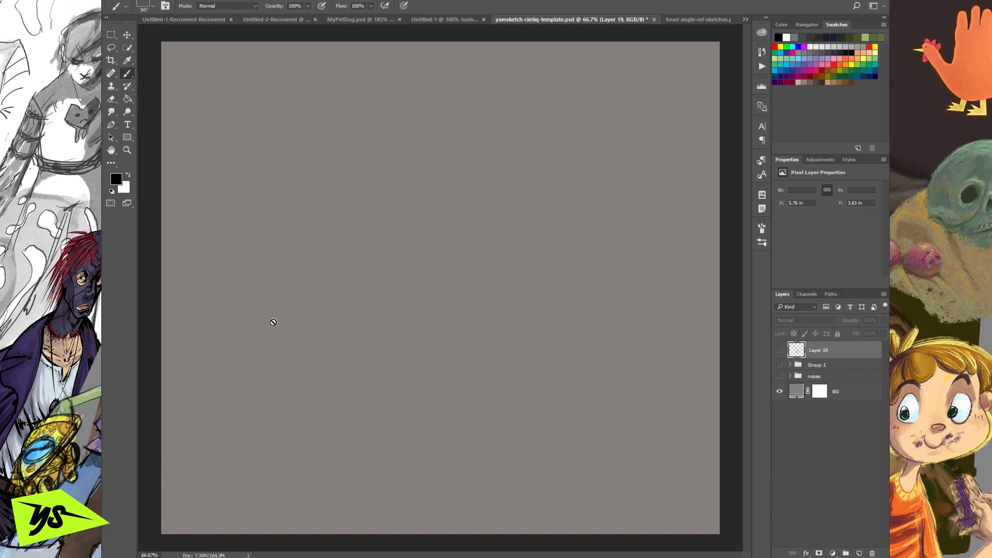
# Try the 4:3 (1.33:1) and 16:10 (1.6:1) thumbnail brush presets and return to 16:9 (1.77:1)
pyautogui.click(124, 6)
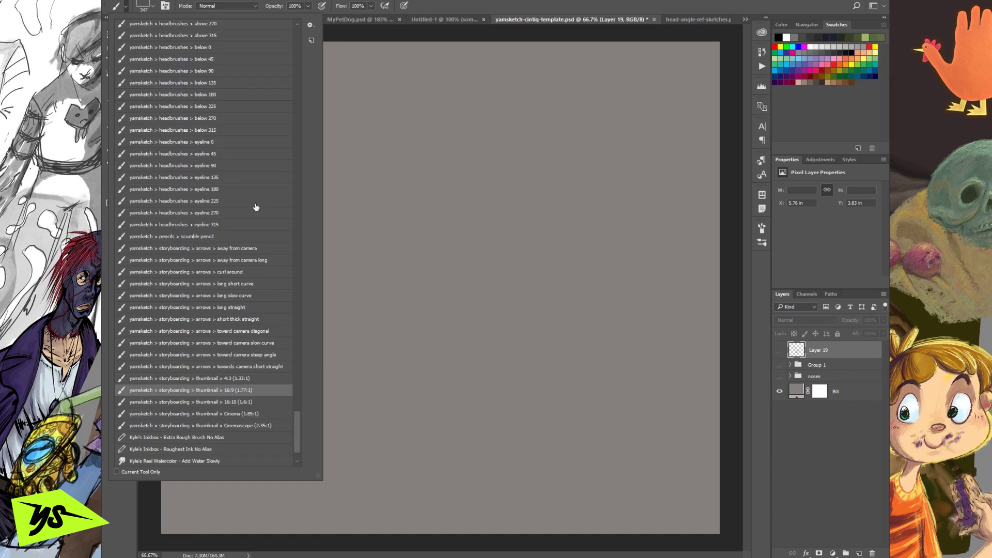
pyautogui.click(257, 380)
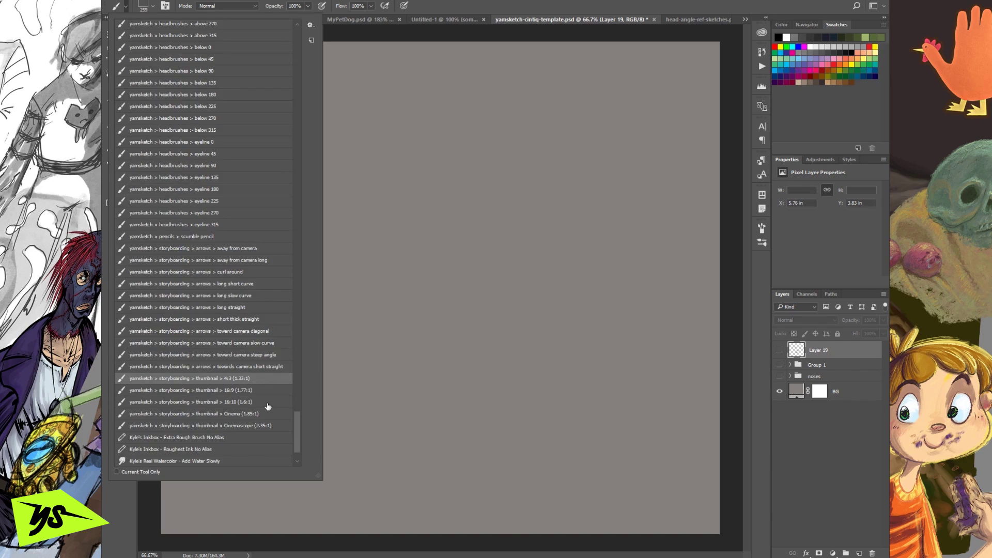
pyautogui.click(267, 404)
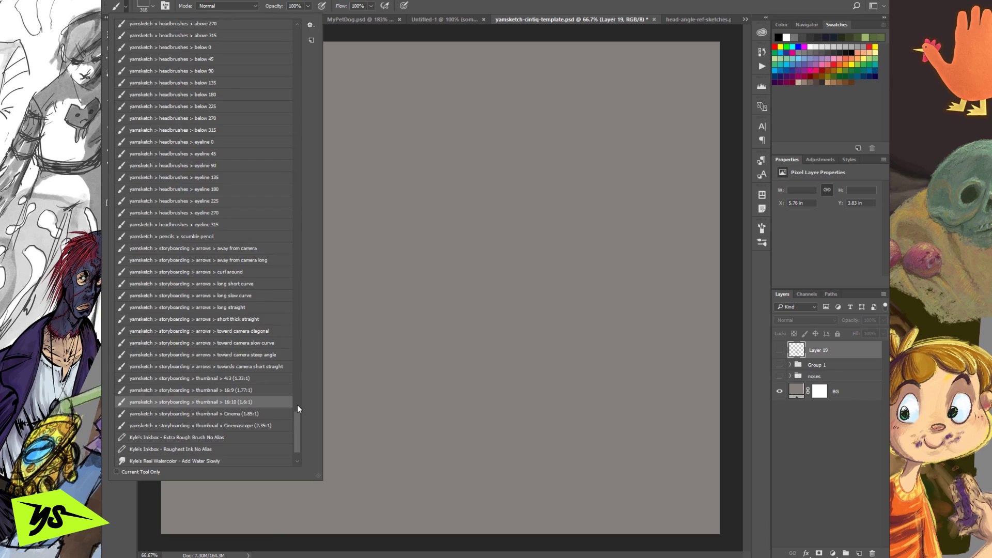
pyautogui.click(268, 391)
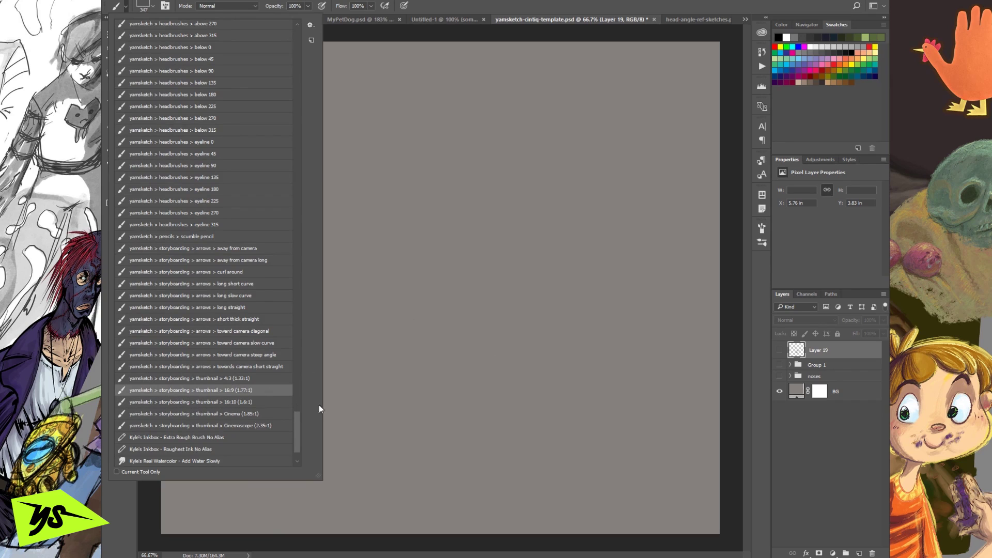
# Check the content of Layer 19, delete that layer, and add a new empty layer above Group 1
pyautogui.click(815, 356)
pyautogui.click(779, 350)
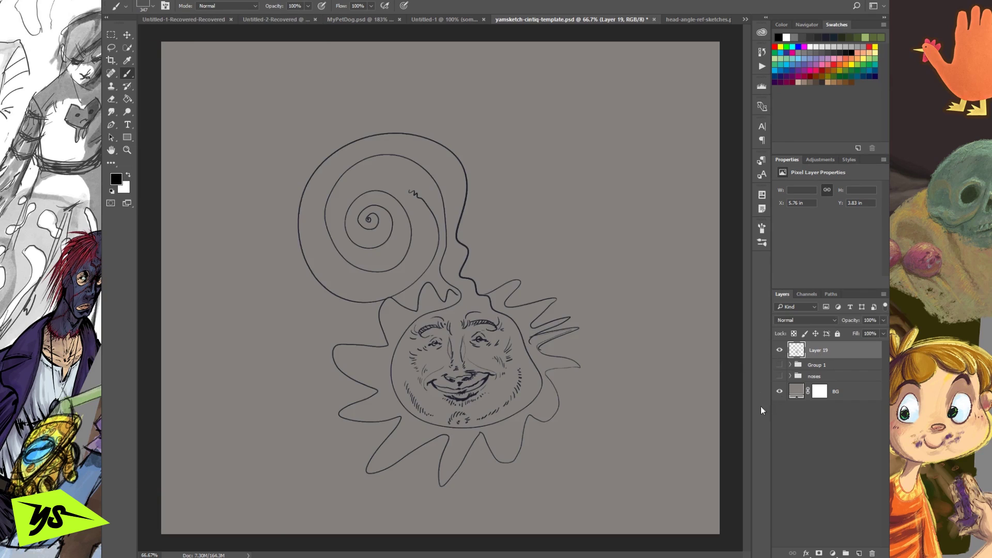
pyautogui.click(778, 350)
pyautogui.click(872, 553)
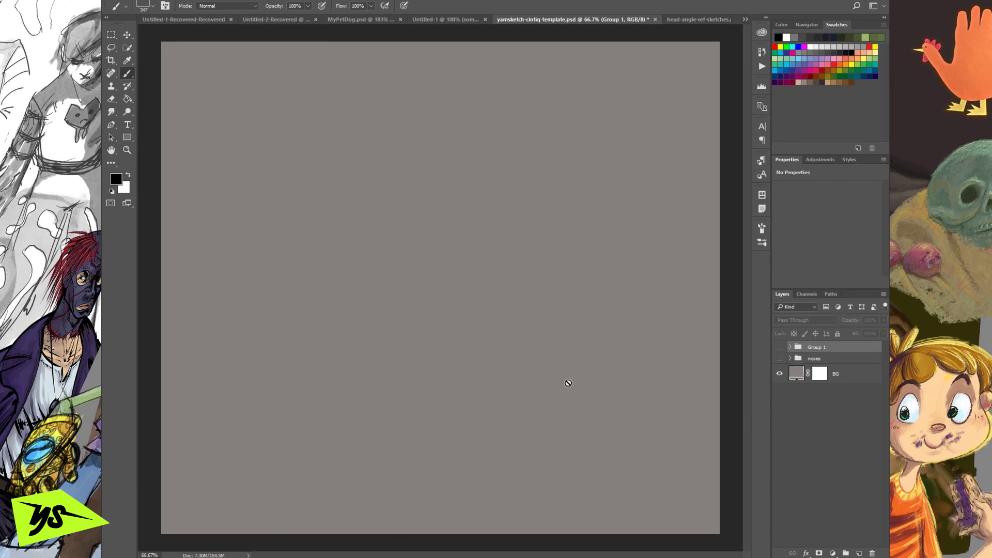
pyautogui.click(858, 553)
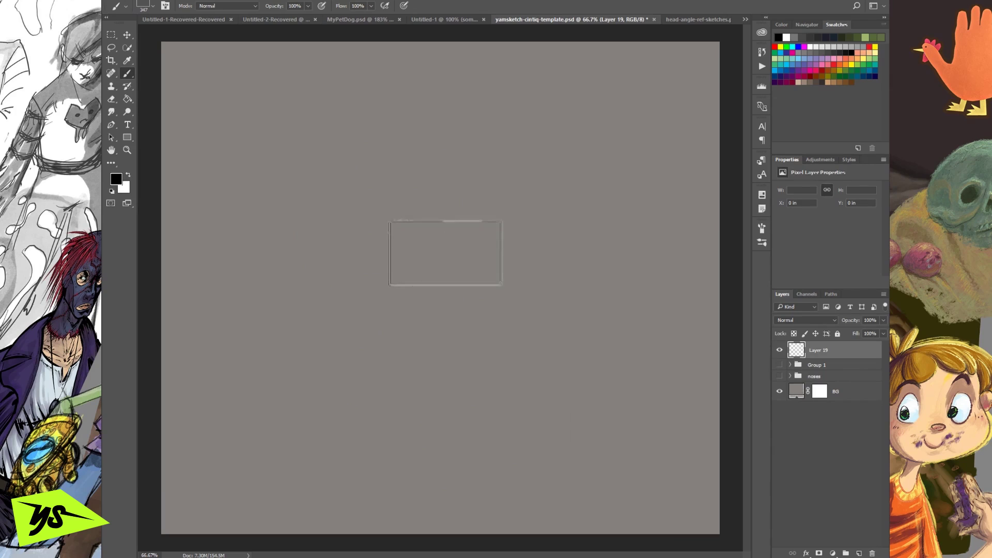
# Try stamping a single 16:9 frame and a row of three frames, undoing all of them
pyautogui.click(413, 205)
pyautogui.hotkey('ctrl', 'z')
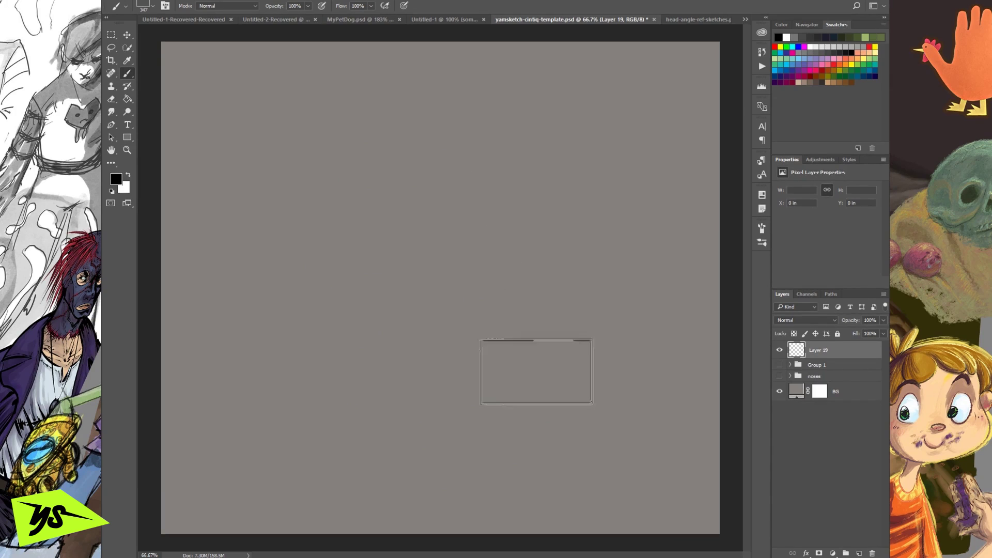
pyautogui.click(273, 139)
pyautogui.click(399, 132)
pyautogui.click(533, 136)
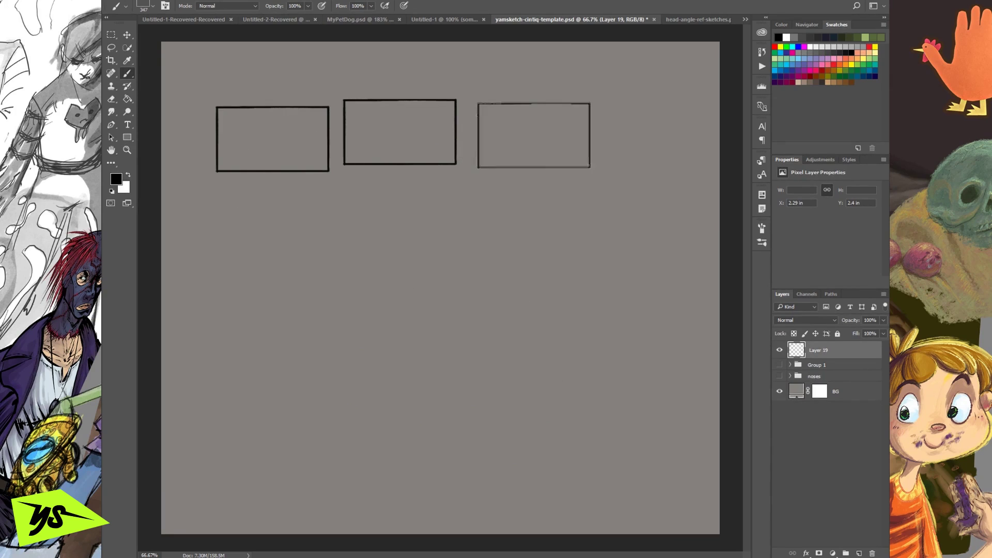
pyautogui.hotkey('ctrl', 'z')
pyautogui.hotkey('ctrl', 'z')
pyautogui.hotkey('ctrl', 'z')
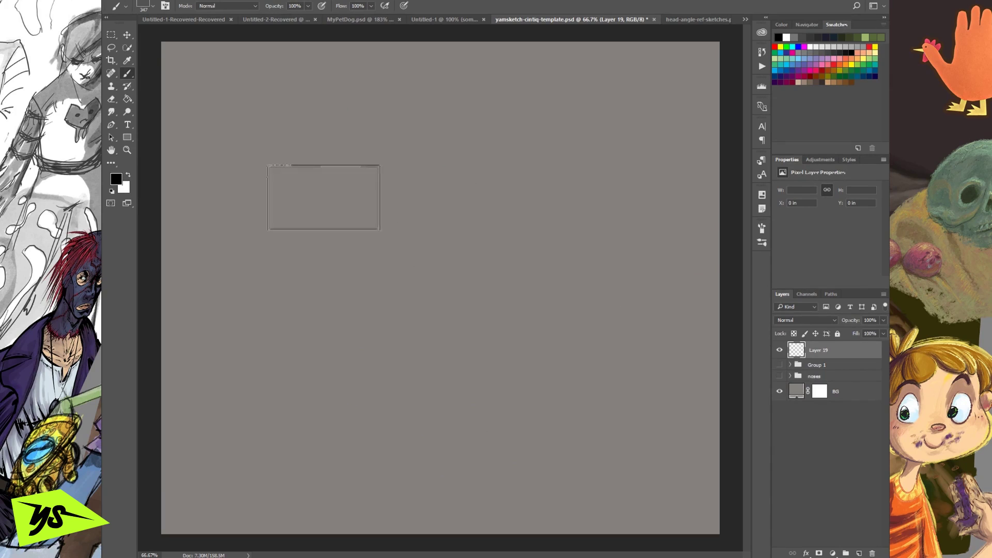
# Stamp a row of four 16:9 thumbnail frames along the top of the canvas
pyautogui.click(255, 116)
pyautogui.click(381, 116)
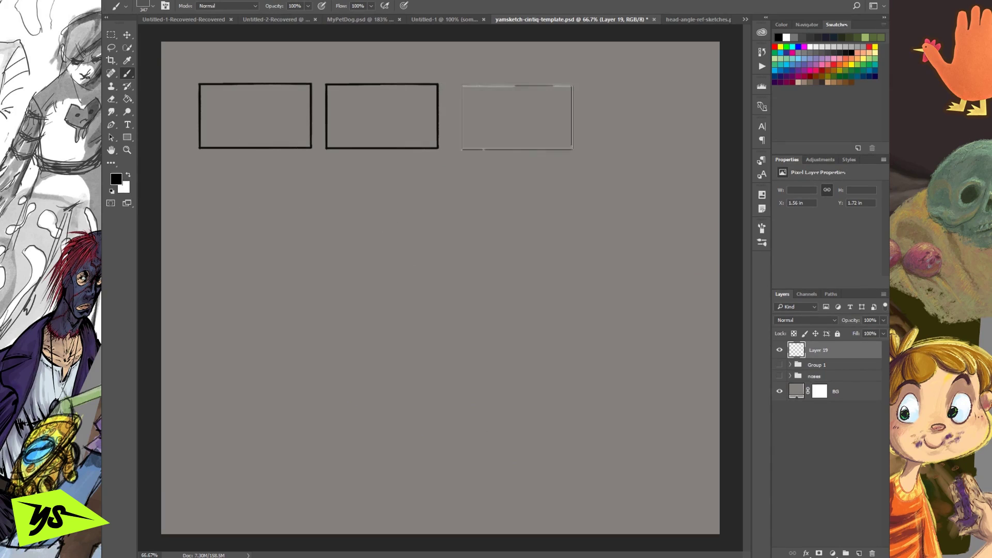
pyautogui.click(510, 116)
pyautogui.click(634, 117)
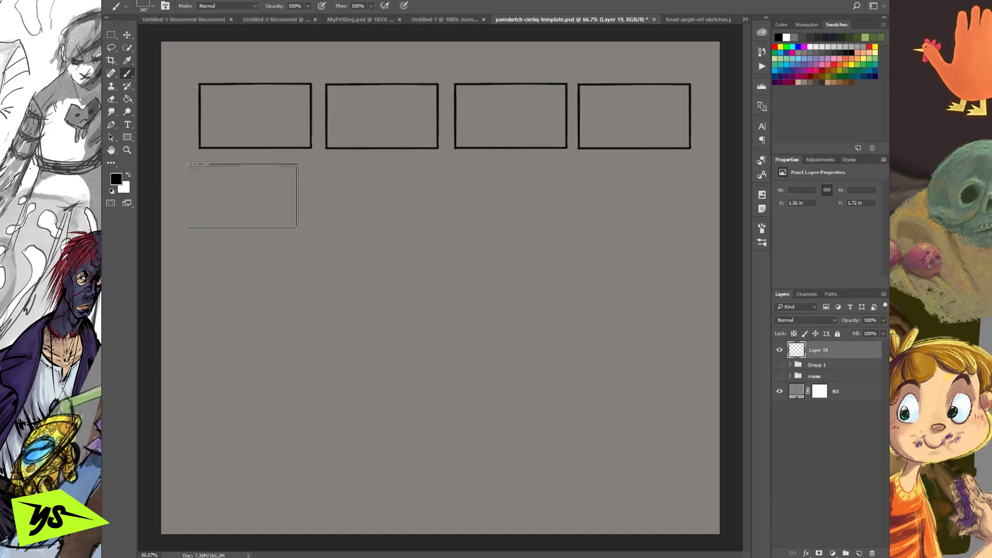
# Stamp a second row of four 16:9 thumbnail frames directly below the first row
pyautogui.click(250, 195)
pyautogui.click(375, 194)
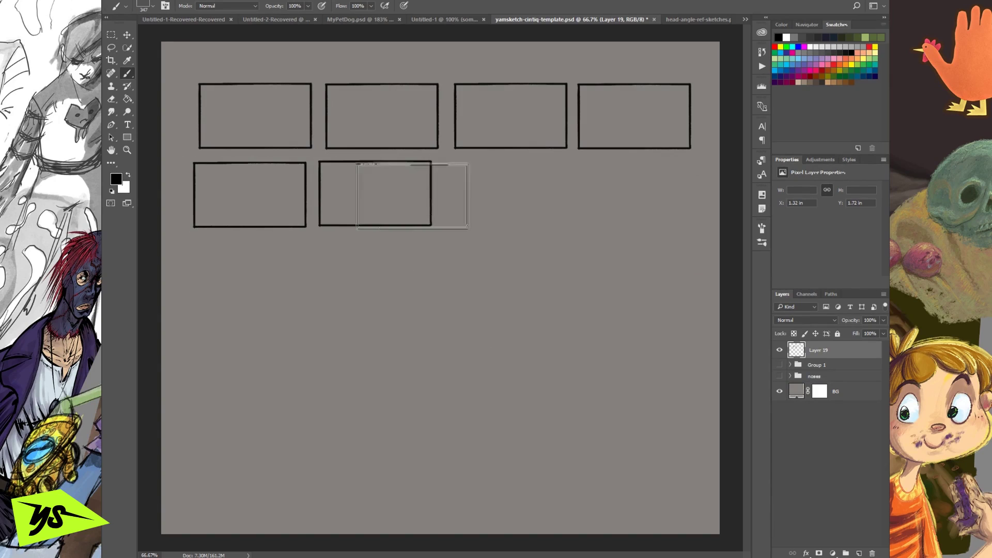
pyautogui.click(504, 196)
pyautogui.click(634, 197)
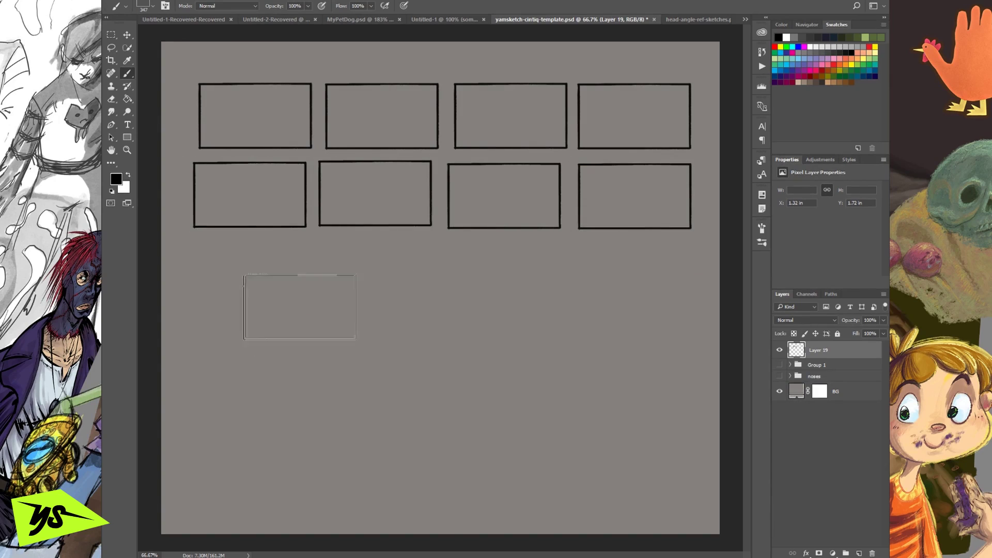
# Stamp a third row of four 16:9 frames below the second, undoing the extra test stamps beneath it
pyautogui.click(253, 278)
pyautogui.click(379, 280)
pyautogui.click(499, 279)
pyautogui.click(632, 282)
pyautogui.click(510, 346)
pyautogui.hotkey('ctrl', 'z')
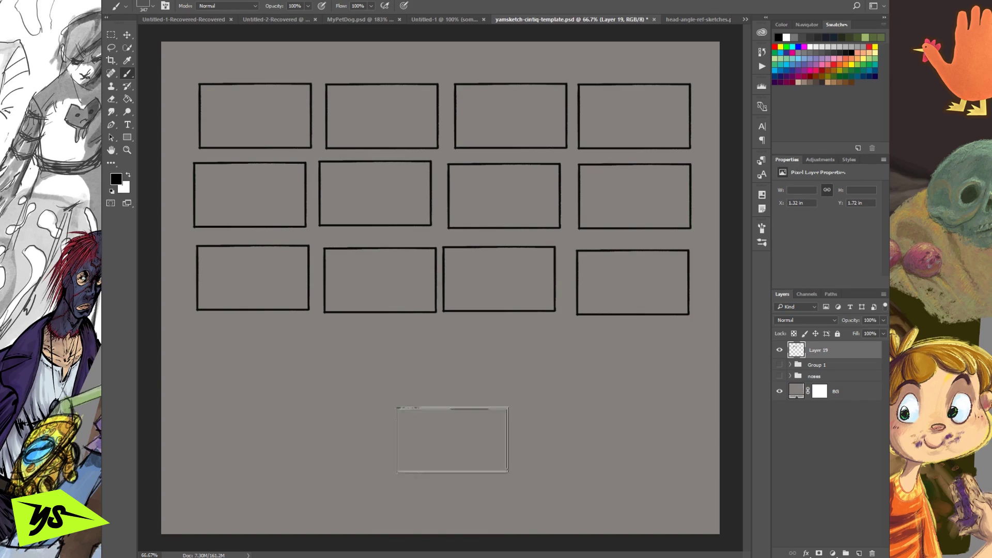
pyautogui.click(504, 472)
pyautogui.hotkey('ctrl', 'z')
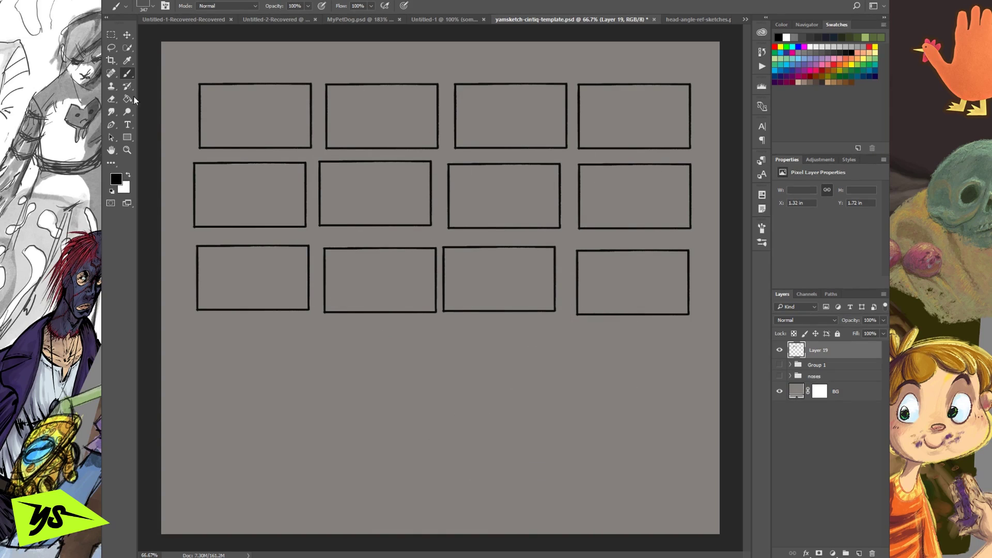
# Switch to a small hard round brush and sketch a foreground figure facing others in the third row's second frame
pyautogui.rightClick(430, 269)
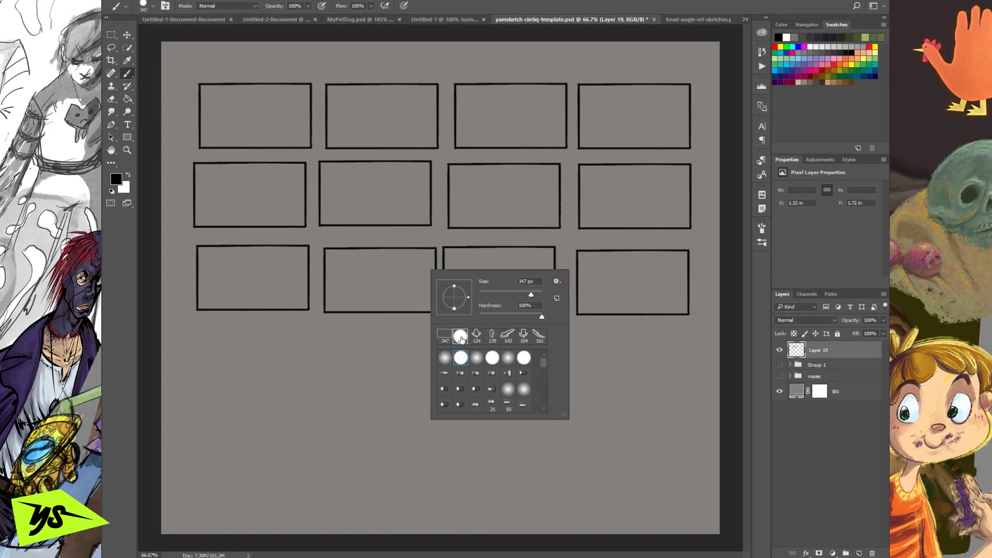
pyautogui.moveTo(485, 297); pyautogui.dragTo(462, 300)
pyautogui.click(334, 298)
pyautogui.moveTo(325, 301)
pyautogui.mouseDown()
pyautogui.moveTo(359, 276)
pyautogui.moveTo(381, 277)
pyautogui.moveTo(398, 316)
pyautogui.moveTo(413, 300)
pyautogui.moveTo(402, 312)
pyautogui.moveTo(414, 289)
pyautogui.moveTo(410, 265)
pyautogui.moveTo(416, 291)
pyautogui.moveTo(423, 271)
pyautogui.moveTo(425, 287)
pyautogui.moveTo(431, 280)
pyautogui.moveTo(422, 290)
pyautogui.moveTo(430, 291)
pyautogui.moveTo(419, 291)
pyautogui.moveTo(392, 256)
pyautogui.mouseUp()
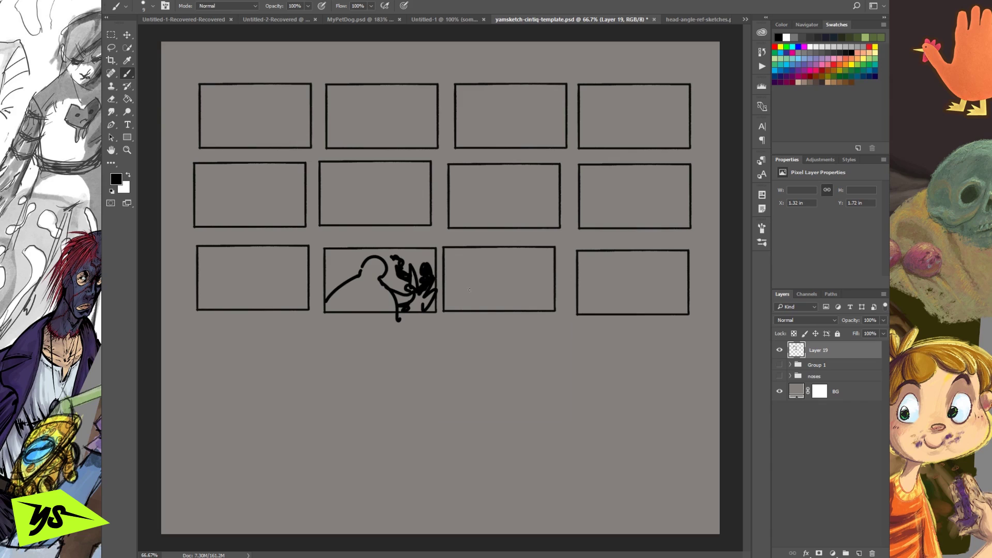
# Sketch two overlapping figures in the third row's third frame, undoing the stray strokes outside it
pyautogui.moveTo(377, 225)
pyautogui.mouseDown()
pyautogui.moveTo(368, 261)
pyautogui.moveTo(362, 254)
pyautogui.mouseUp()
pyautogui.hotkey('ctrl', 'z')
pyautogui.moveTo(281, 97); pyautogui.dragTo(298, 125)
pyautogui.hotkey('ctrl', 'z')
pyautogui.moveTo(495, 265)
pyautogui.mouseDown()
pyautogui.moveTo(502, 301)
pyautogui.moveTo(500, 291)
pyautogui.moveTo(547, 289)
pyautogui.moveTo(517, 265)
pyautogui.moveTo(535, 261)
pyautogui.moveTo(535, 279)
pyautogui.moveTo(504, 264)
pyautogui.mouseUp()
pyautogui.moveTo(500, 299); pyautogui.dragTo(501, 313)
pyautogui.moveTo(520, 279)
pyautogui.mouseDown()
pyautogui.moveTo(557, 282)
pyautogui.moveTo(512, 305)
pyautogui.moveTo(538, 294)
pyautogui.mouseUp()
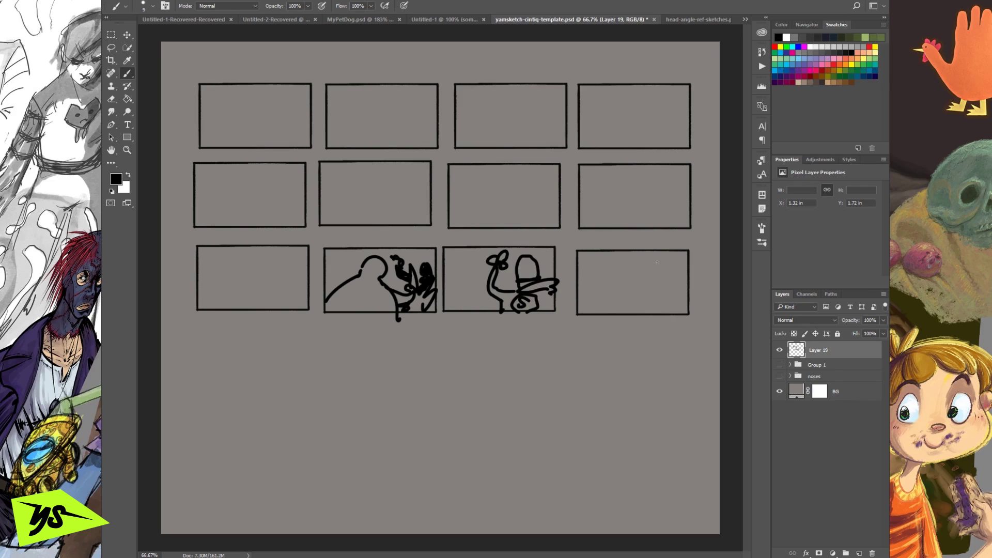
# Sketch rough figures in the third row's fourth frame, then undo them along with the last strokes in the third frame
pyautogui.moveTo(619, 261)
pyautogui.mouseDown()
pyautogui.moveTo(646, 262)
pyautogui.moveTo(620, 307)
pyautogui.moveTo(659, 282)
pyautogui.moveTo(677, 292)
pyautogui.moveTo(678, 275)
pyautogui.mouseUp()
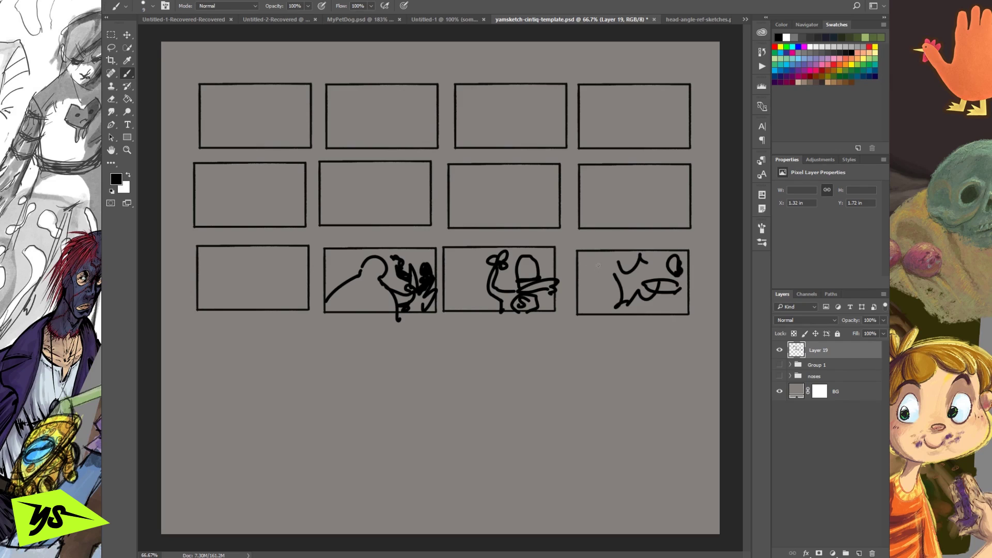
pyautogui.moveTo(582, 268)
pyautogui.mouseDown()
pyautogui.moveTo(594, 276)
pyautogui.moveTo(600, 246)
pyautogui.mouseUp()
pyautogui.moveTo(578, 278)
pyautogui.mouseDown()
pyautogui.moveTo(600, 281)
pyautogui.moveTo(585, 285)
pyautogui.moveTo(589, 312)
pyautogui.moveTo(613, 302)
pyautogui.moveTo(609, 327)
pyautogui.moveTo(665, 328)
pyautogui.mouseUp()
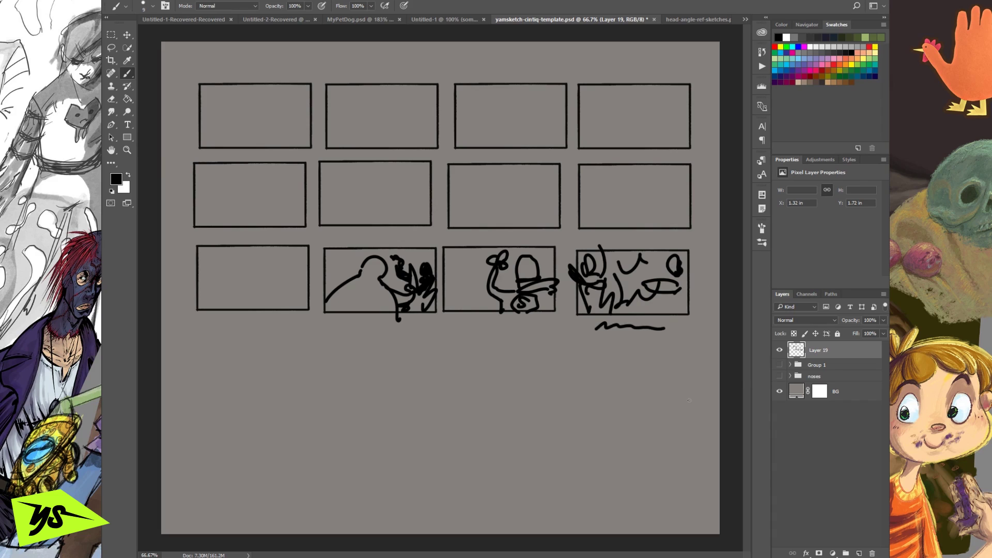
pyautogui.hotkey('ctrl', 'alt', 'z')
pyautogui.hotkey('ctrl', 'alt', 'z')
pyautogui.hotkey('ctrl', 'alt', 'z')
pyautogui.hotkey('ctrl', 'alt', 'z')
pyautogui.hotkey('ctrl', 'alt', 'z')
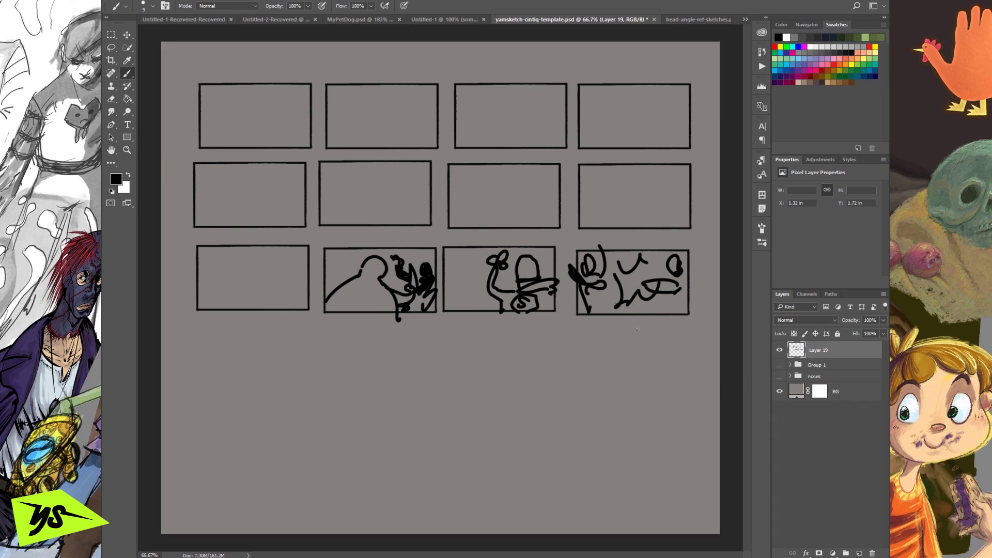
pyautogui.hotkey('ctrl', 'alt', 'z')
pyautogui.hotkey('ctrl', 'alt', 'z')
pyautogui.hotkey('ctrl', 'alt', 'z')
pyautogui.hotkey('ctrl', 'alt', 'z')
pyautogui.hotkey('ctrl', 'alt', 'z')
pyautogui.hotkey('ctrl', 'alt', 'z')
pyautogui.hotkey('ctrl', 'alt', 'z')
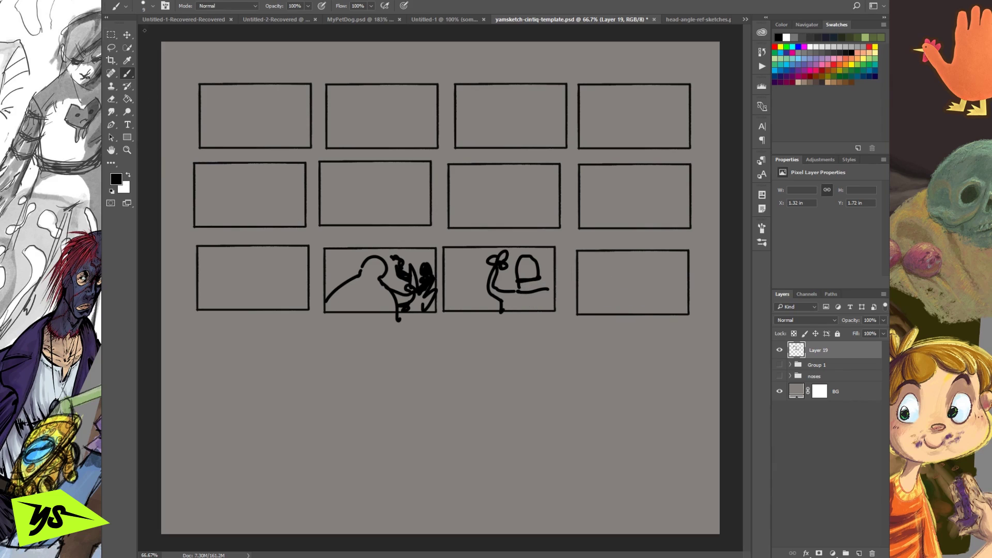
# Stamp two Cinemascope (2.35:1) thumbnail frames side by side below the third row, undoing the extra third stamp
pyautogui.click(126, 7)
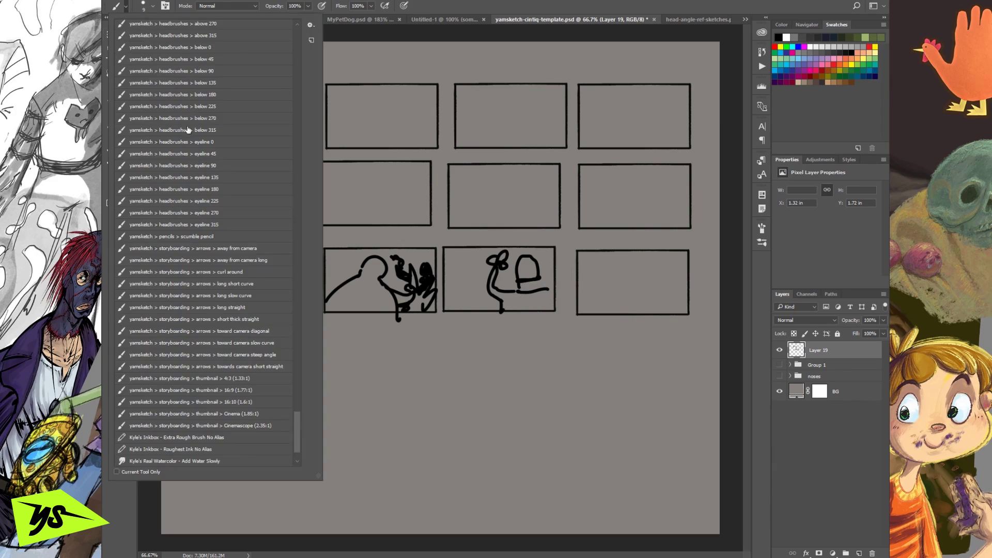
pyautogui.click(254, 425)
pyautogui.click(413, 387)
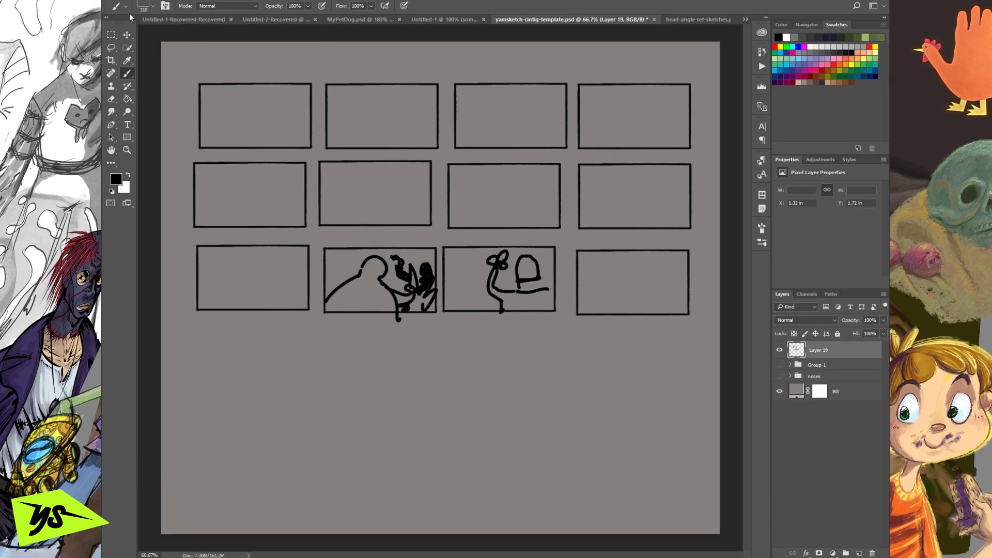
pyautogui.click(126, 6)
pyautogui.click(272, 427)
pyautogui.click(398, 400)
pyautogui.click(257, 347)
pyautogui.click(420, 350)
pyautogui.click(591, 349)
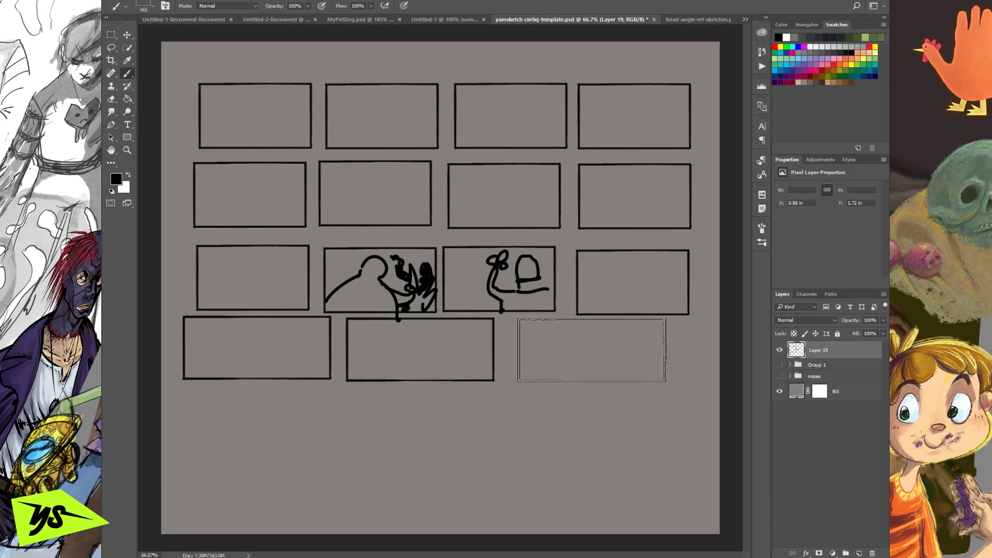
pyautogui.hotkey('ctrl', 'z')
# Try the Cinemascope frame brush at 511 px over the upper frames and undo the test stamps
pyautogui.rightClick(552, 308)
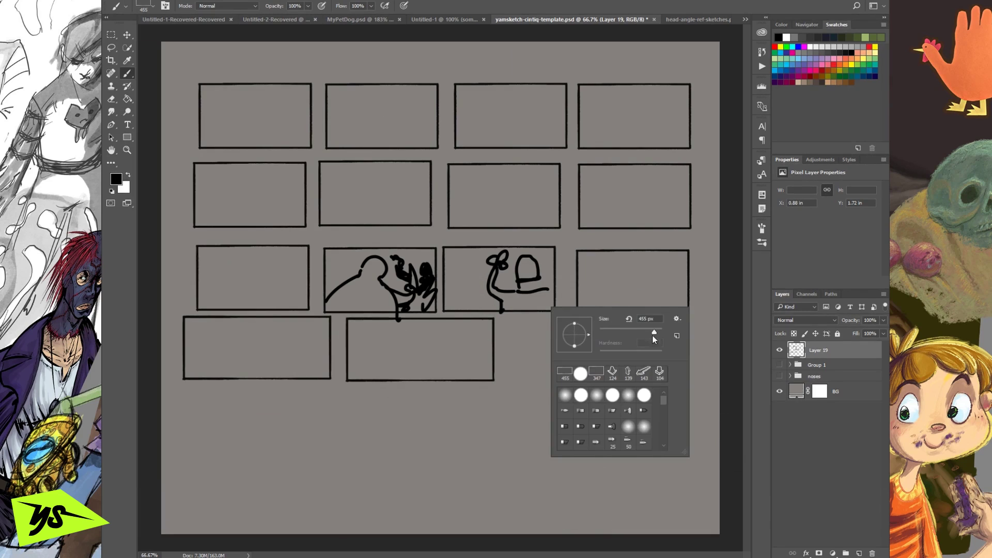
pyautogui.moveTo(656, 332)
pyautogui.mouseDown()
pyautogui.moveTo(640, 337)
pyautogui.moveTo(655, 334)
pyautogui.mouseUp()
pyautogui.click(288, 119)
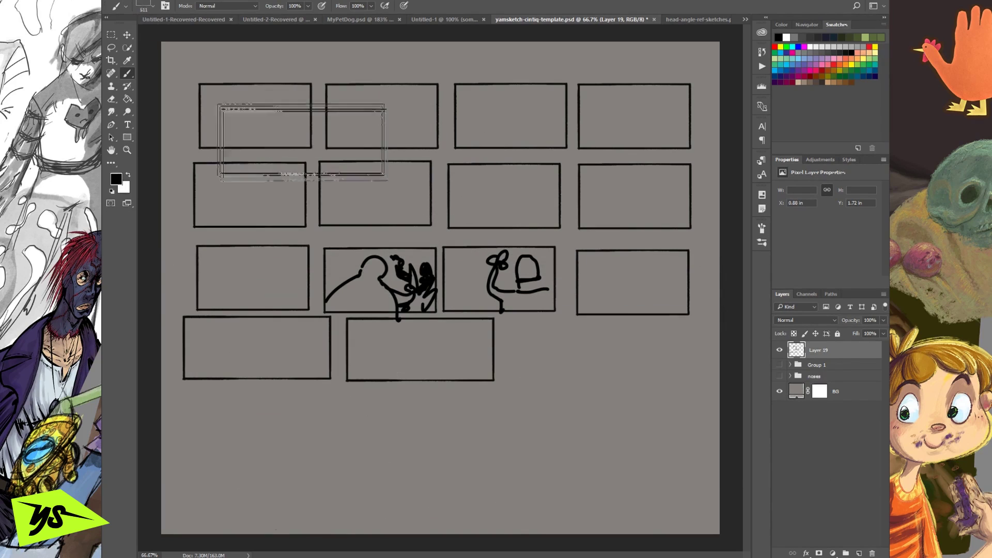
pyautogui.click(260, 87)
pyautogui.click(249, 169)
pyautogui.hotkey('ctrl', 'z')
pyautogui.hotkey('ctrl', 'z')
pyautogui.hotkey('ctrl', 'z')
# Select all the frames and sketches with a rectangular marquee, delete them and clear the selection
pyautogui.press('m')
pyautogui.moveTo(181, 75); pyautogui.dragTo(709, 429)
pyautogui.moveTo(649, 377); pyautogui.dragTo(644, 364)
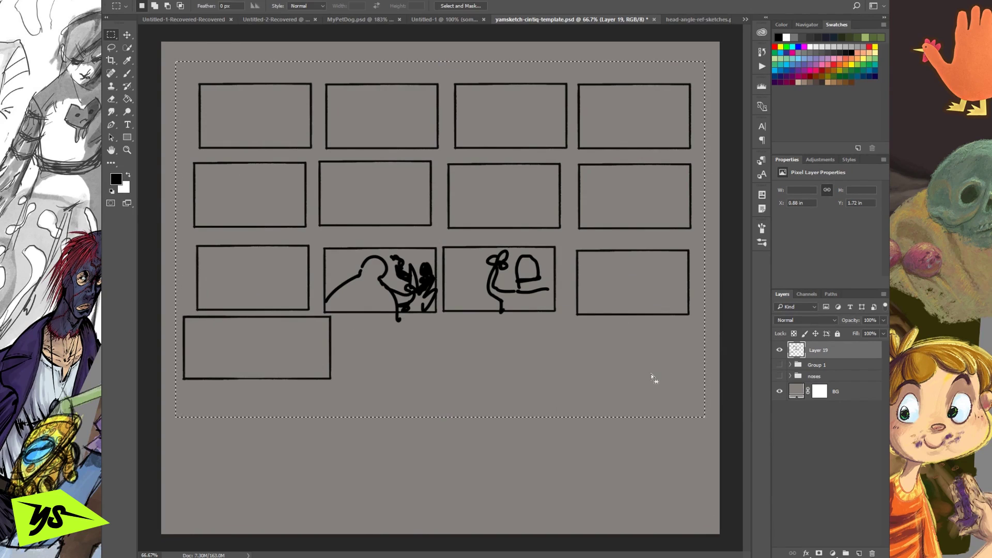
pyautogui.press('Delete')
pyautogui.hotkey('ctrl', 'd')
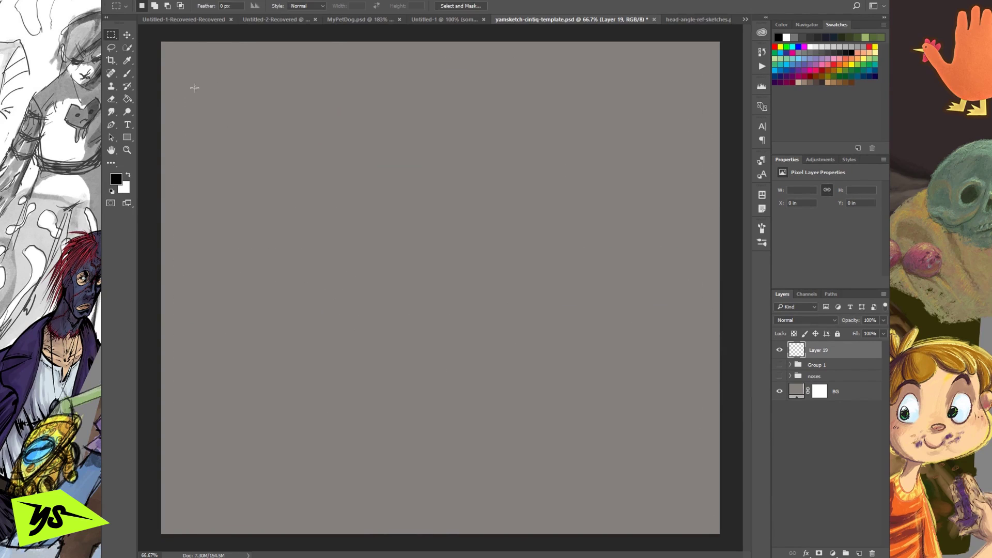
# Switch to the 16:9 (1.77:1) storyboarding thumbnail brush and enlarge it to 511 px, leaving nothing selected
pyautogui.click(128, 73)
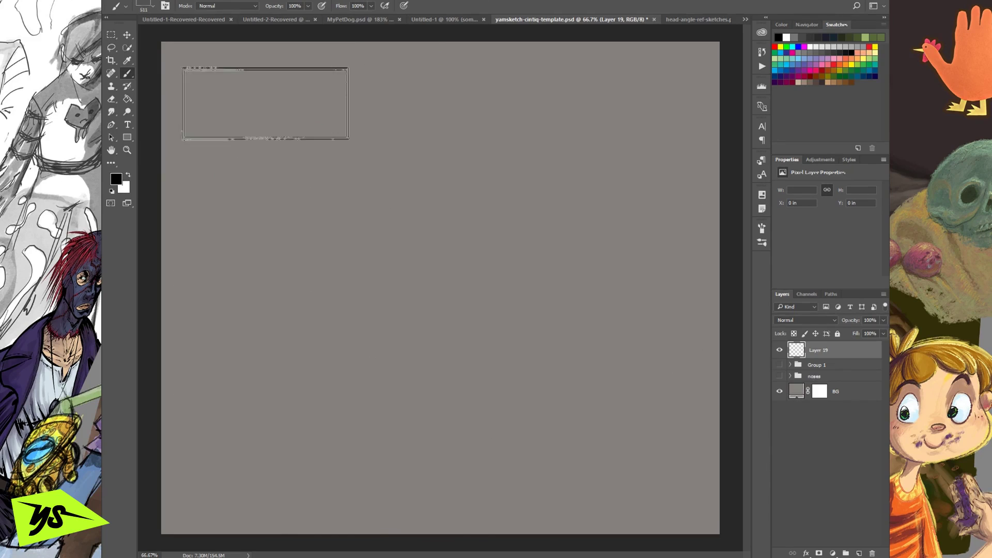
pyautogui.click(127, 7)
pyautogui.click(253, 390)
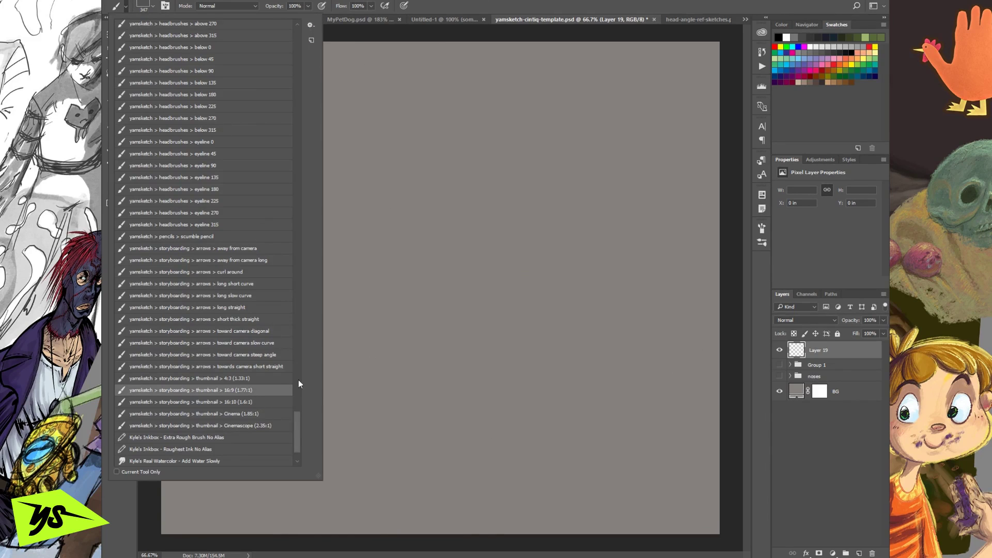
pyautogui.click(671, 80)
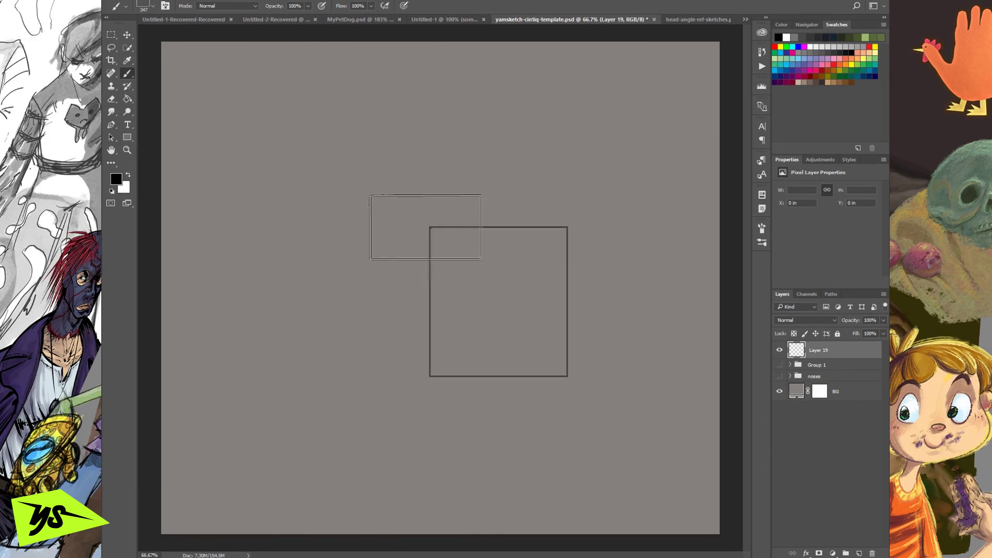
pyautogui.rightClick(517, 262)
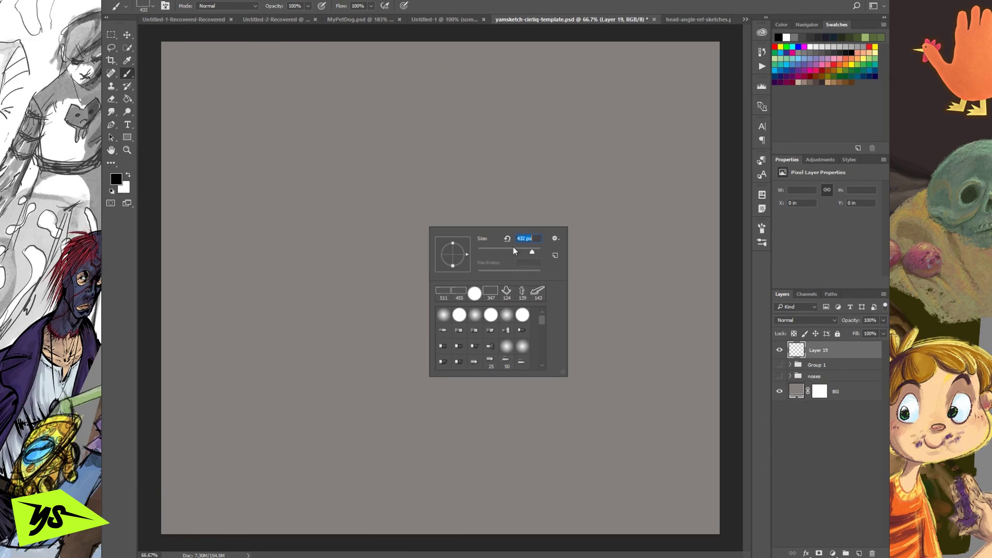
pyautogui.press('Return')
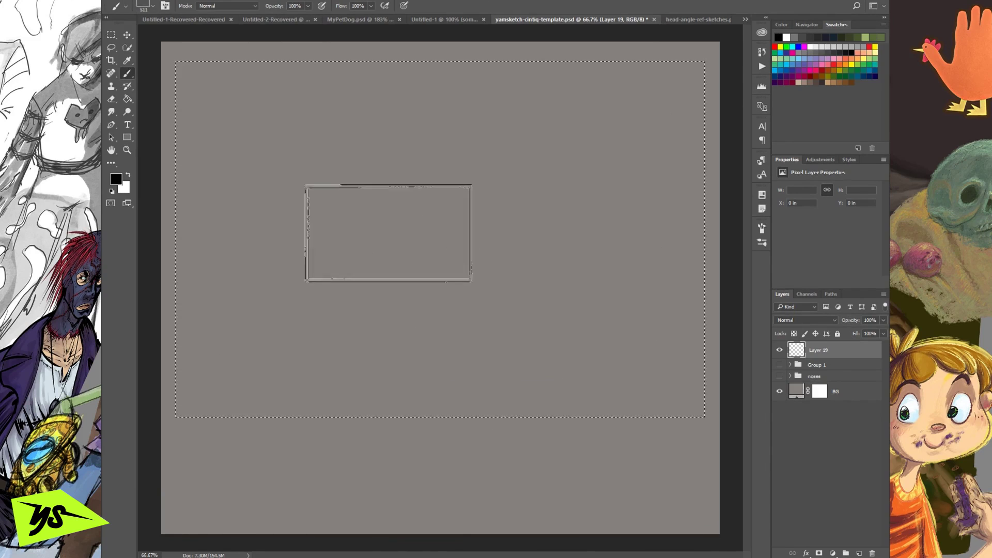
pyautogui.hotkey('ctrl', 'd')
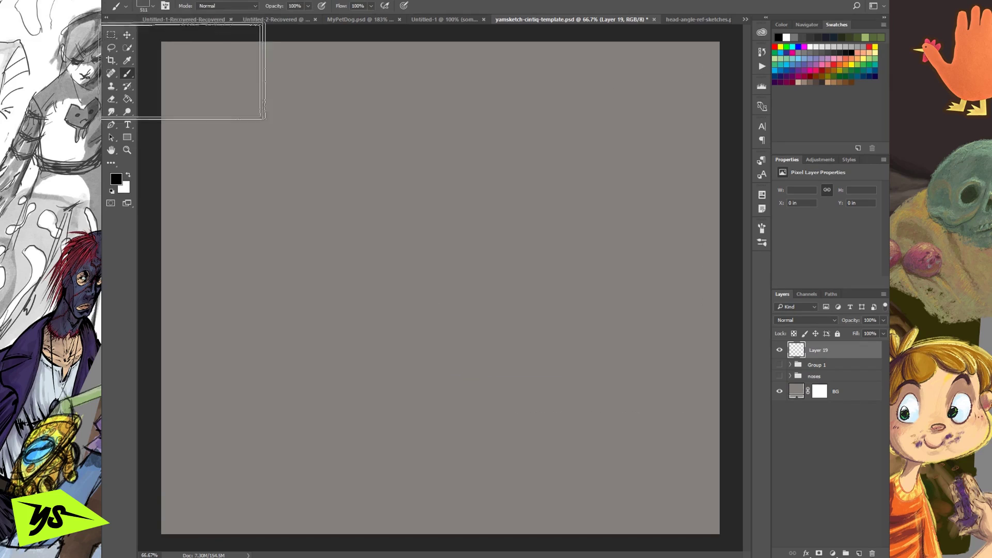
# Stamp six large 16:9 frames on the empty canvas in two columns of three
pyautogui.click(283, 128)
pyautogui.click(485, 131)
pyautogui.click(281, 255)
pyautogui.click(470, 256)
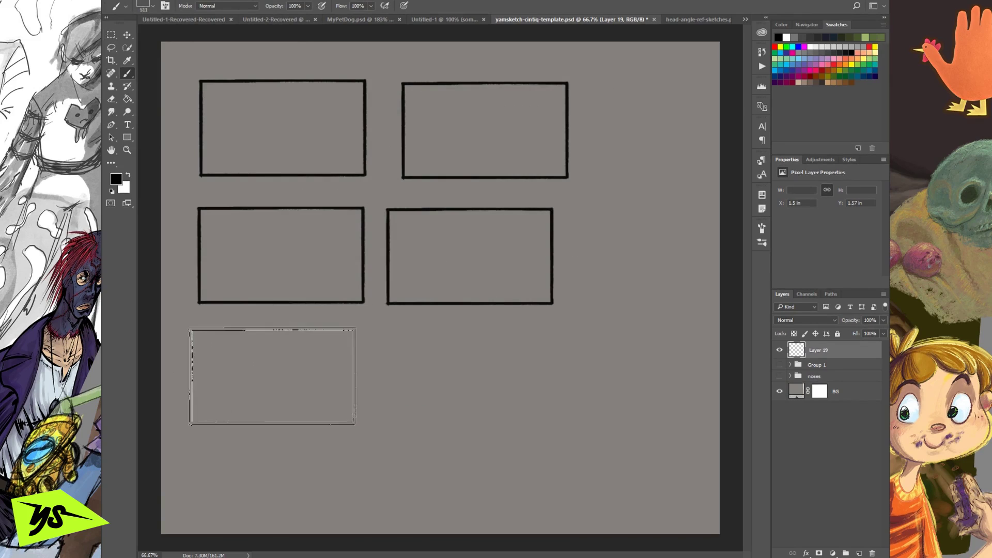
pyautogui.click(278, 381)
pyautogui.click(484, 388)
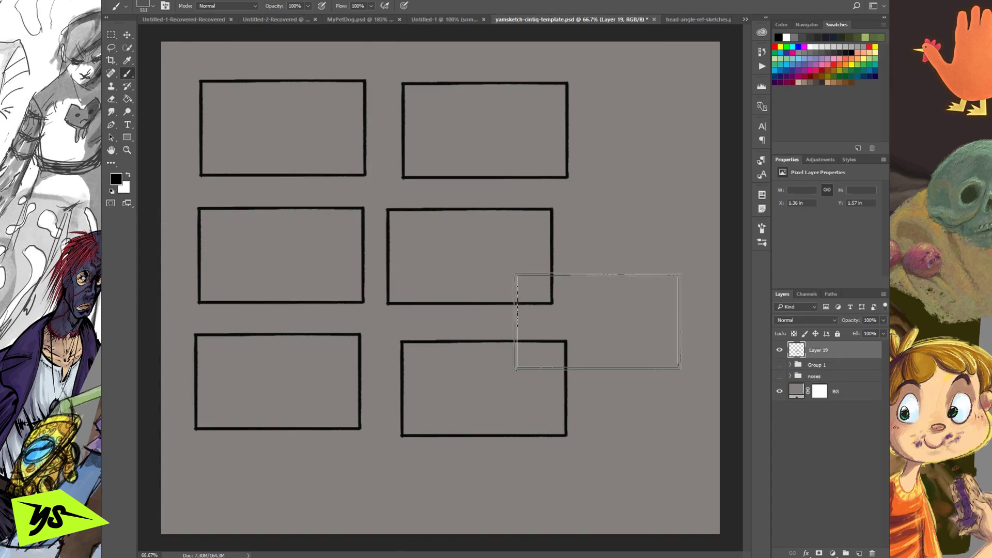
# Select the right column of frames, move it farther right to widen the gap between columns, and deselect
pyautogui.press('m')
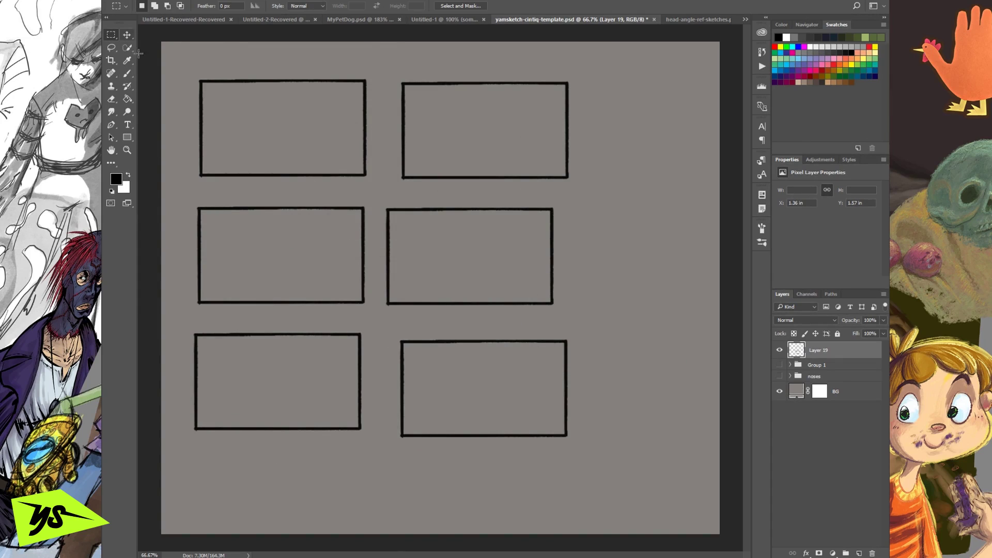
pyautogui.moveTo(618, 73); pyautogui.dragTo(377, 448)
pyautogui.moveTo(469, 290); pyautogui.dragTo(547, 290)
pyautogui.hotkey('ctrl', 'd')
# Preview the storyboarding arrow brushes and settle on the "away from camera" arrow
pyautogui.click(129, 76)
pyautogui.click(125, 6)
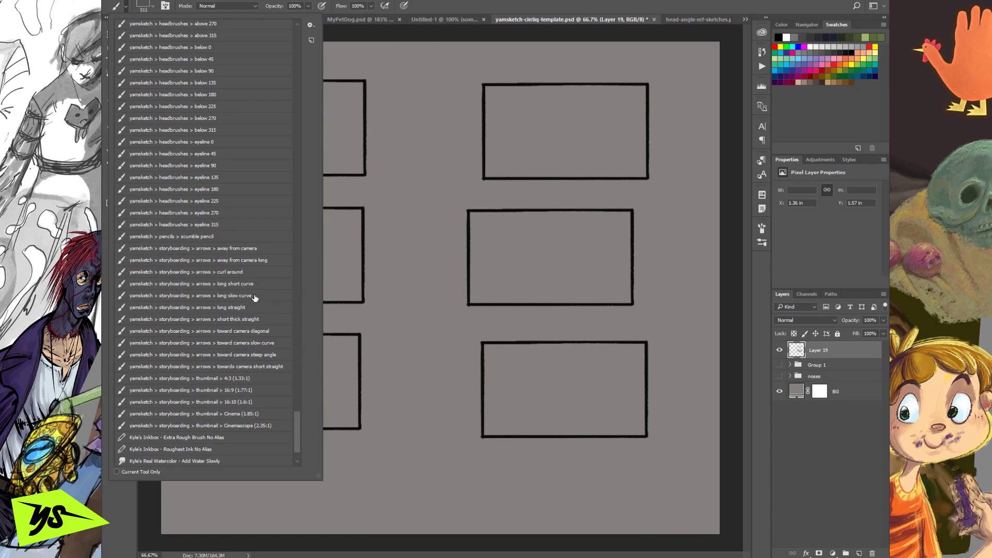
pyautogui.click(255, 249)
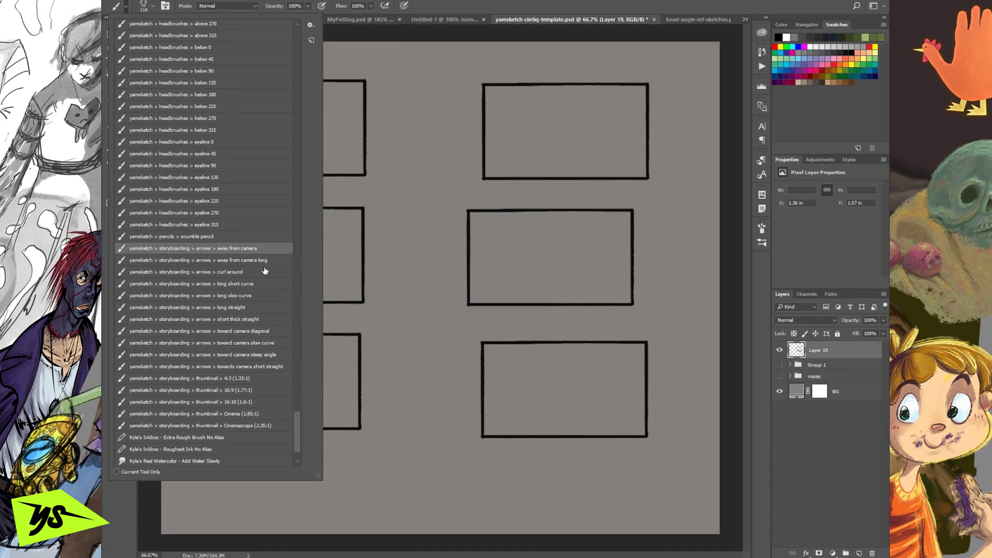
pyautogui.click(259, 331)
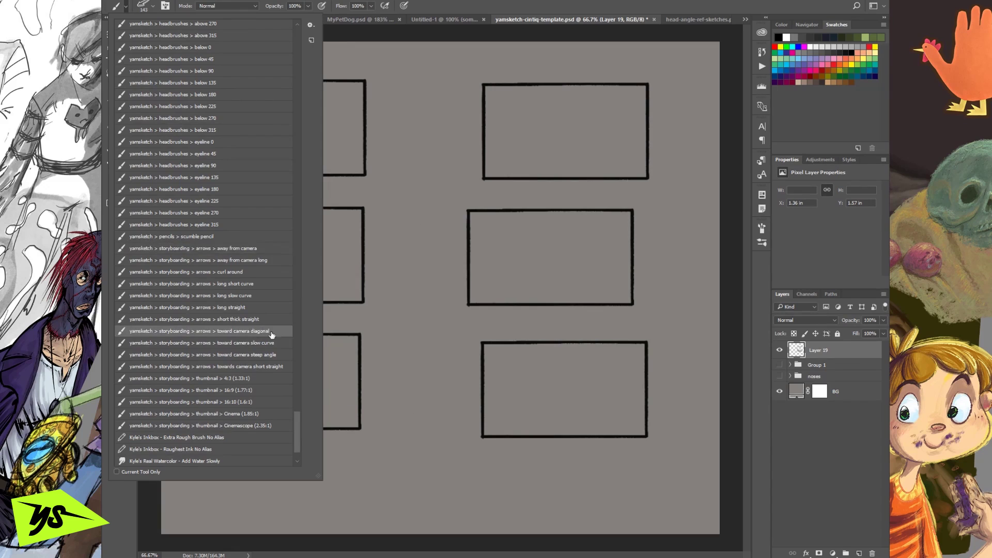
pyautogui.click(255, 343)
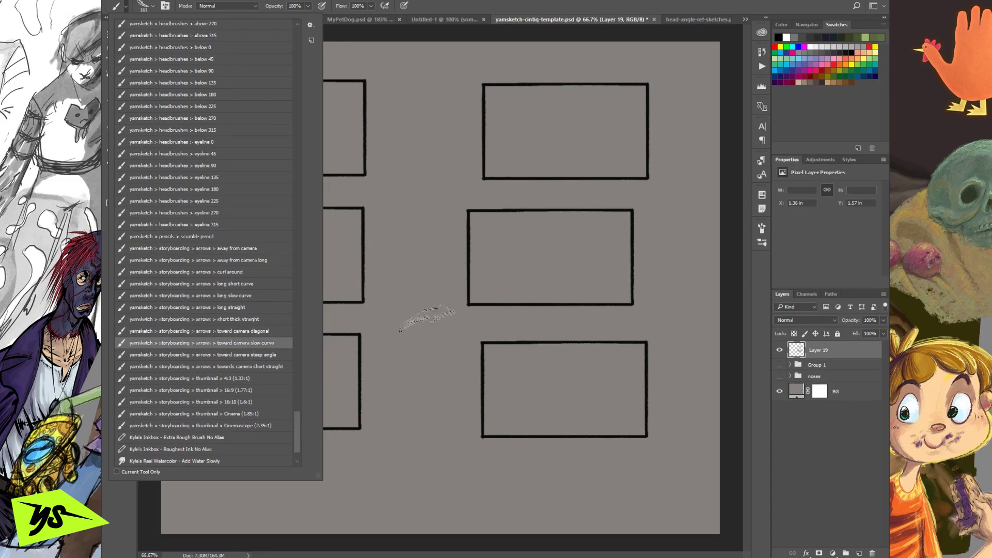
pyautogui.click(268, 353)
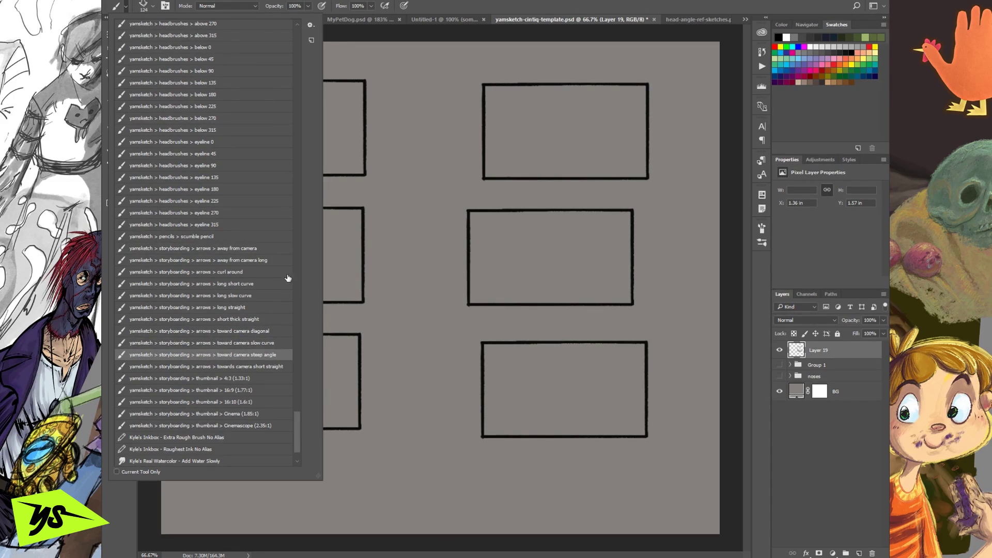
pyautogui.click(250, 249)
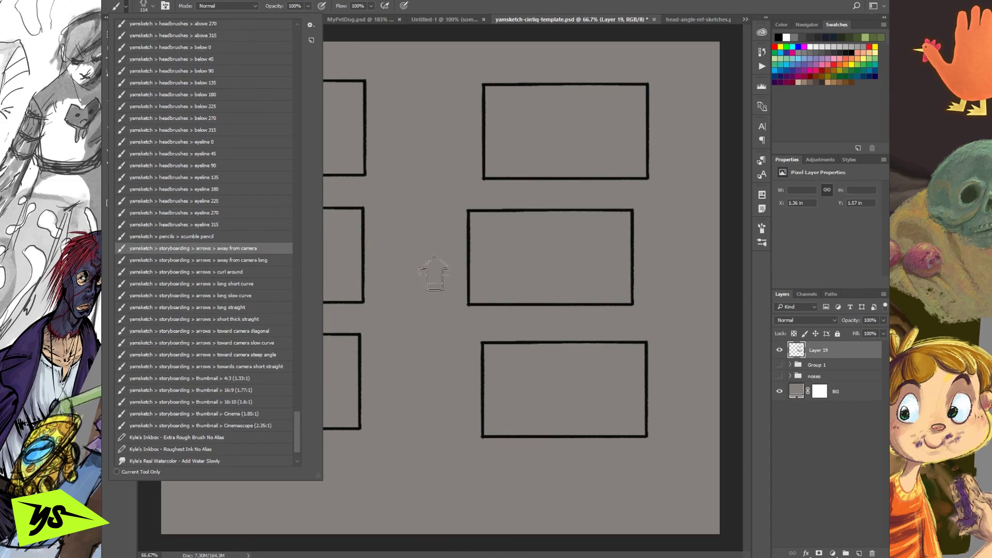
pyautogui.click(434, 274)
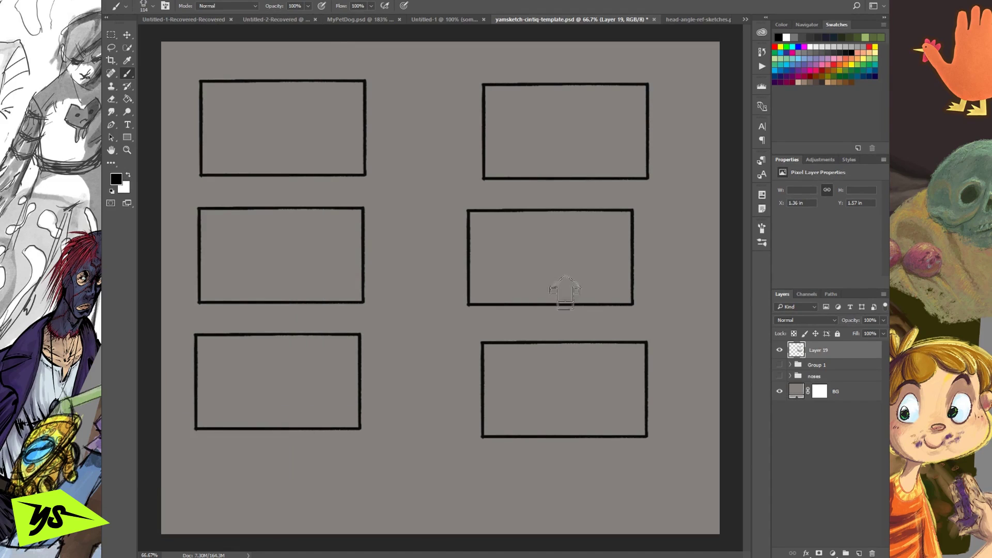
# Reduce the arrow brush to 81 px and stamp an upward arrow in both lower corners of the middle-right frame
pyautogui.click(550, 290)
pyautogui.hotkey('ctrl', 'z')
pyautogui.rightClick(584, 309)
pyautogui.moveTo(634, 312); pyautogui.dragTo(627, 312)
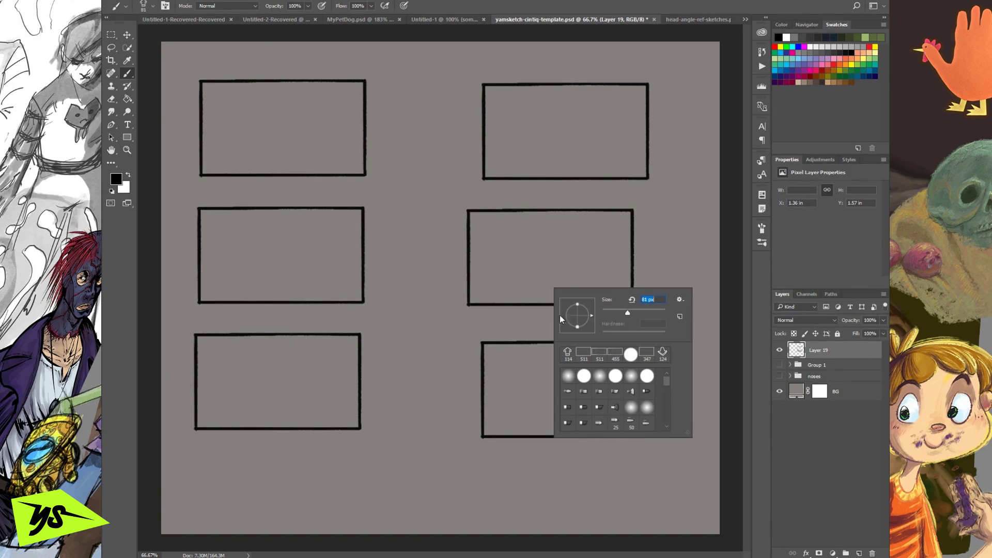
pyautogui.click(493, 292)
pyautogui.click(494, 291)
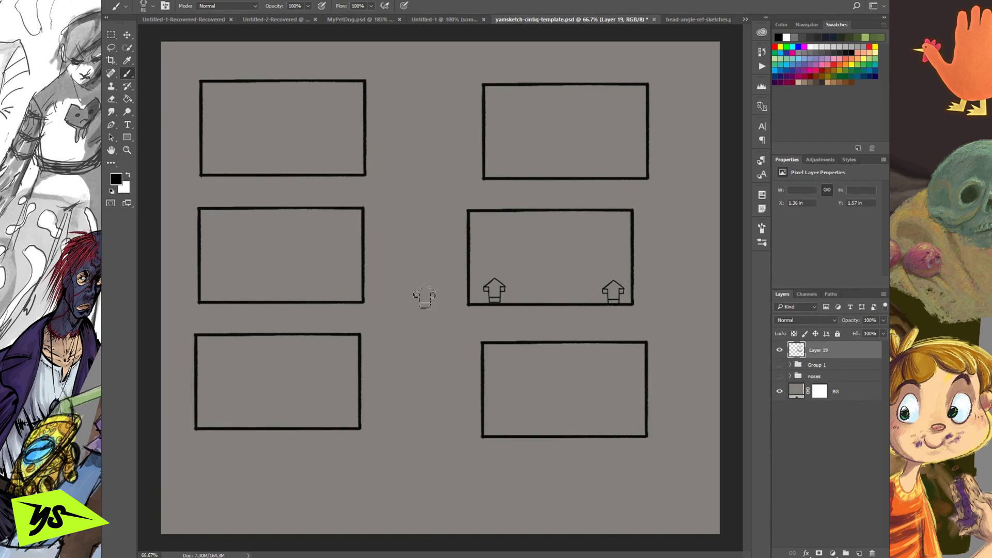
pyautogui.hotkey('ctrl', 'z')
# Switch to the "away from camera long" storyboarding arrow brush
pyautogui.click(125, 4)
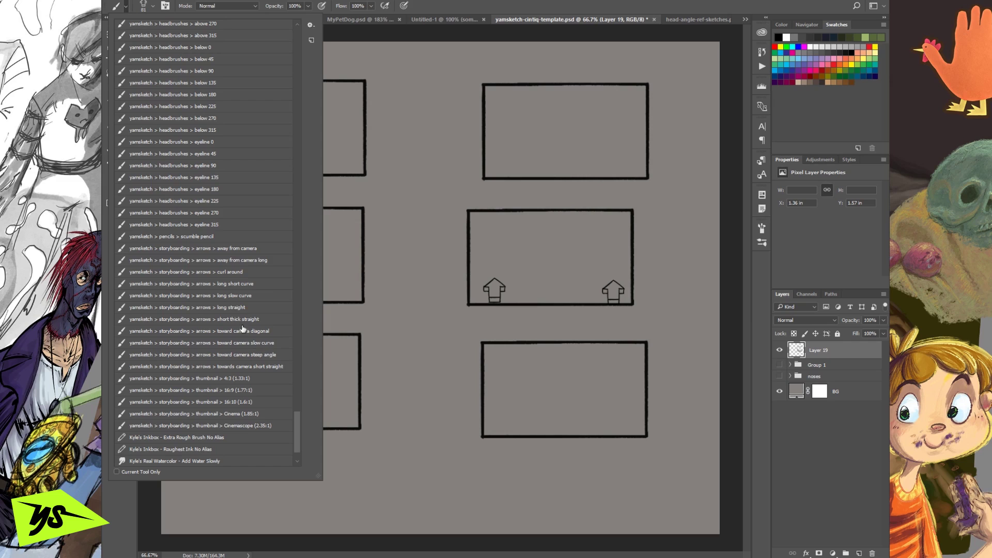
pyautogui.click(261, 249)
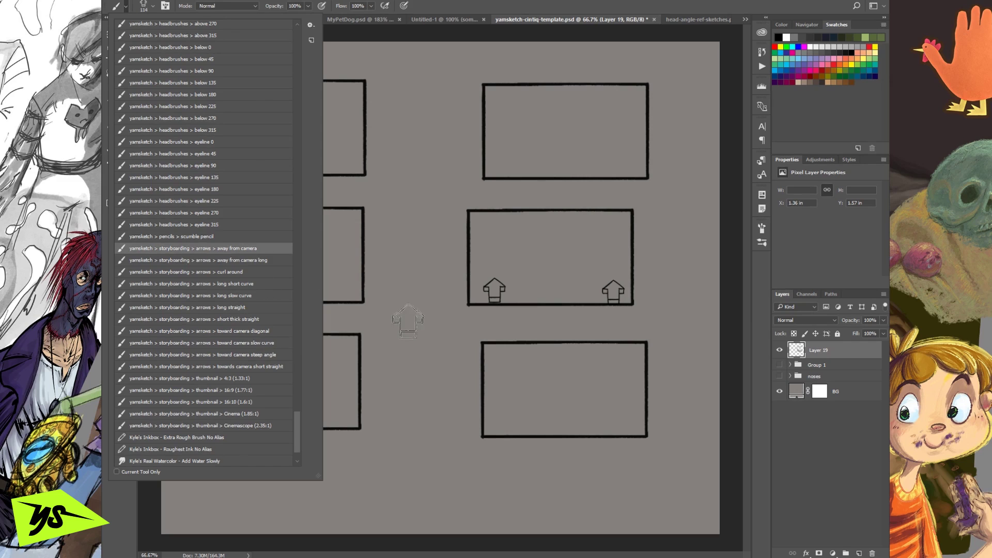
pyautogui.click(278, 261)
pyautogui.click(396, 312)
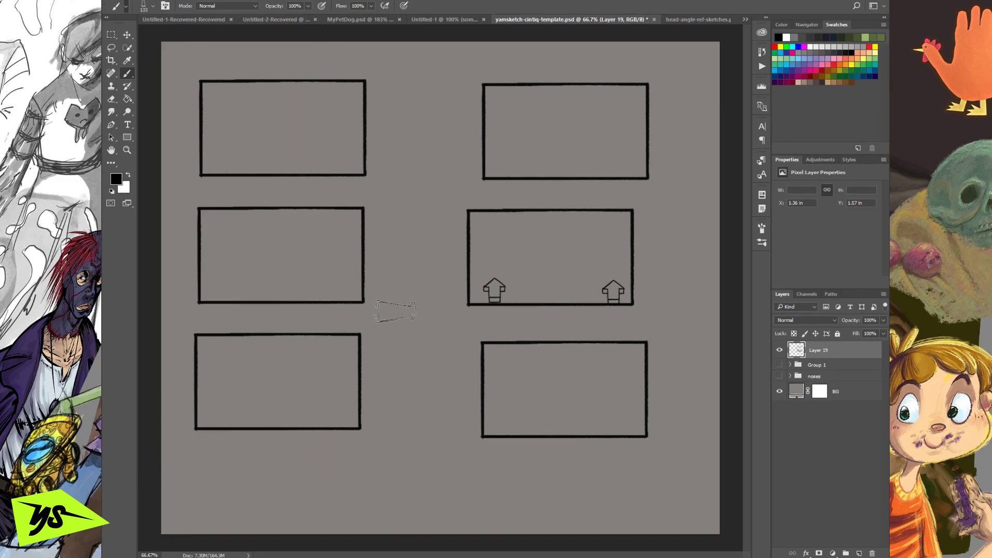
# Try the long arrow brush inside the bottom-right frame and undo the test stamps
pyautogui.moveTo(498, 399); pyautogui.dragTo(524, 389)
pyautogui.hotkey('ctrl', 'z')
pyautogui.hotkey('ctrl', 'z')
pyautogui.hotkey('ctrl', 'z')
pyautogui.click(541, 387)
pyautogui.hotkey('ctrl', 'z')
# Stamp a long arrow across each corner of the bottom-right frame, all pointing inward
pyautogui.click(637, 427)
pyautogui.click(485, 435)
pyautogui.click(477, 341)
pyautogui.hotkey('ctrl', 'z')
pyautogui.click(483, 341)
pyautogui.click(645, 344)
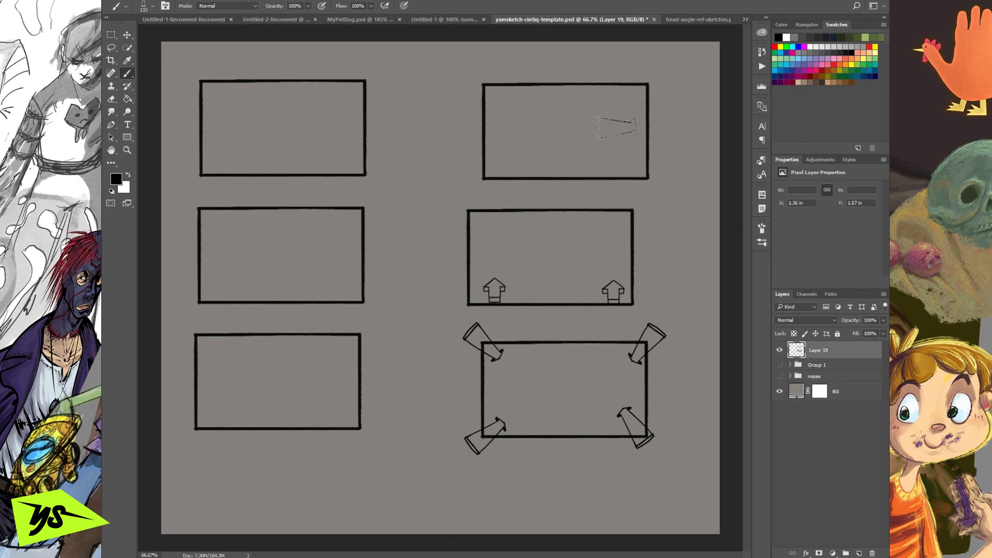
# Try the long arrow brush at different angles inside the top-right frame, undoing each test stamp
pyautogui.click(607, 131)
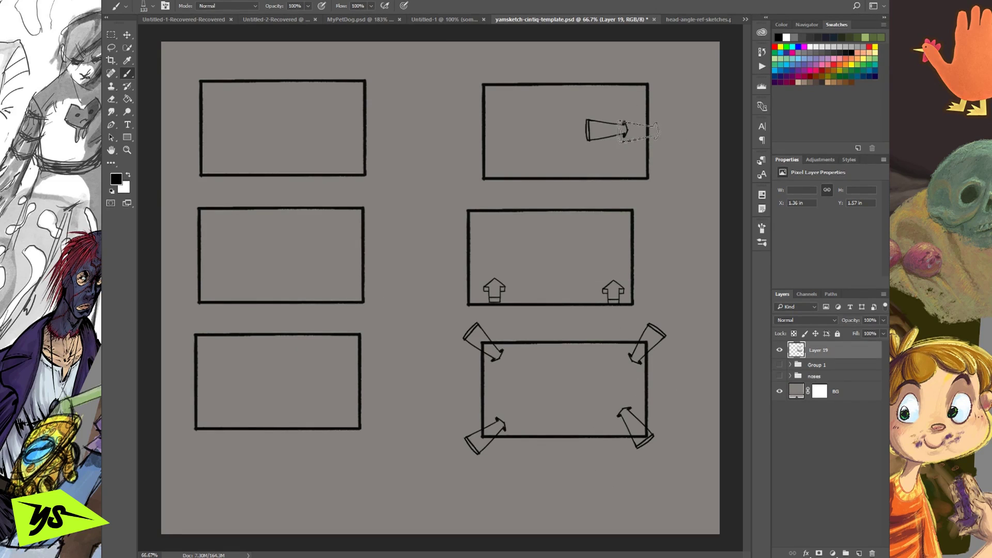
pyautogui.click(516, 131)
pyautogui.hotkey('ctrl', 'z')
pyautogui.hotkey('ctrl', 'z')
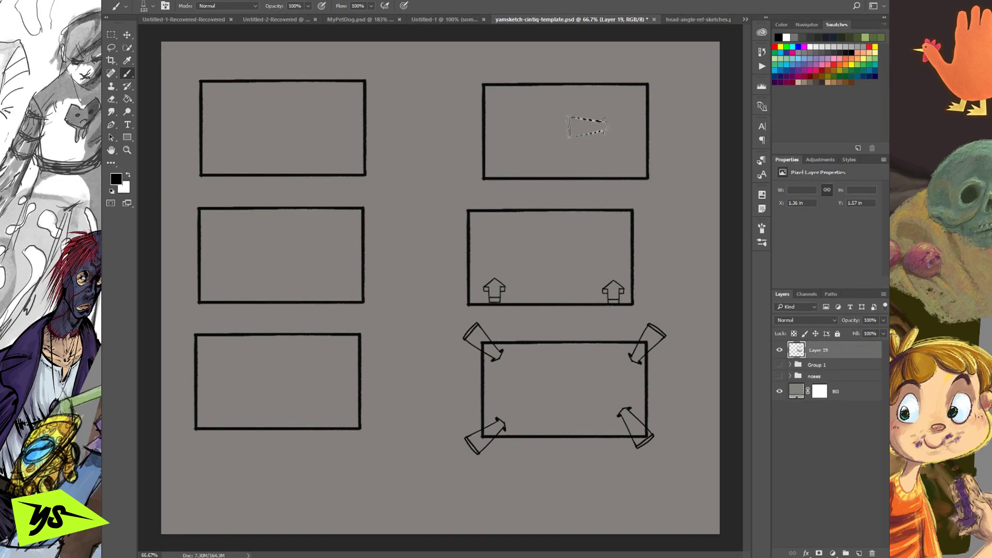
pyautogui.click(587, 127)
pyautogui.hotkey('ctrl', 'z')
pyautogui.click(580, 130)
pyautogui.hotkey('ctrl', 'z')
pyautogui.click(572, 133)
pyautogui.hotkey('ctrl', 'z')
pyautogui.click(547, 142)
pyautogui.hotkey('ctrl', 'z')
pyautogui.click(575, 134)
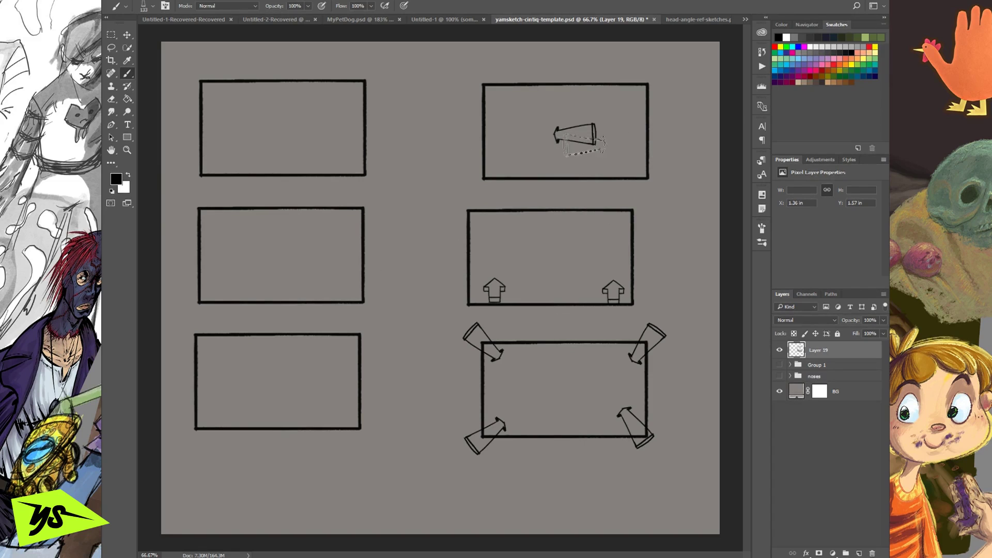
pyautogui.hotkey('ctrl', 'z')
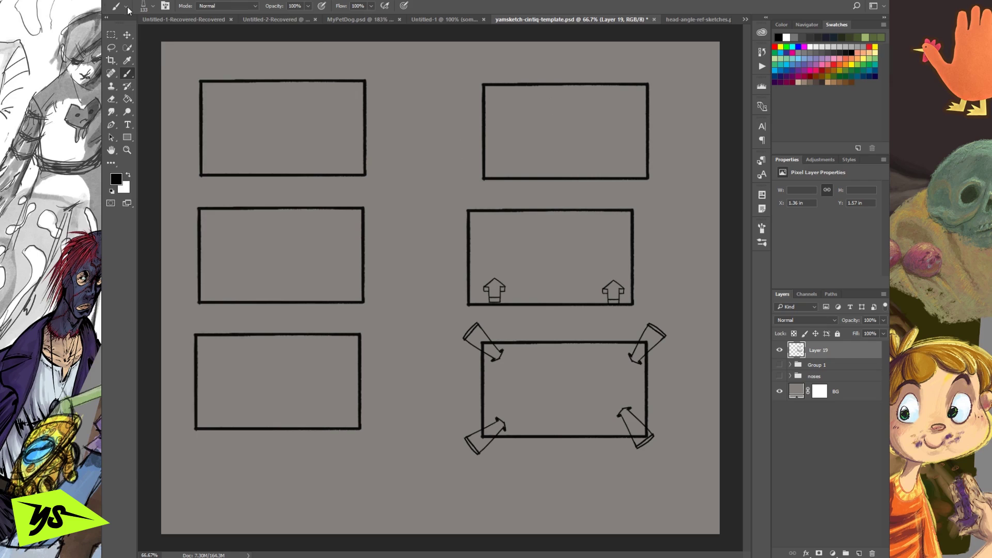
# Switch to the "curl around" storyboarding arrow brush and try it between the two middle frames, undoing each stamp
pyautogui.click(125, 6)
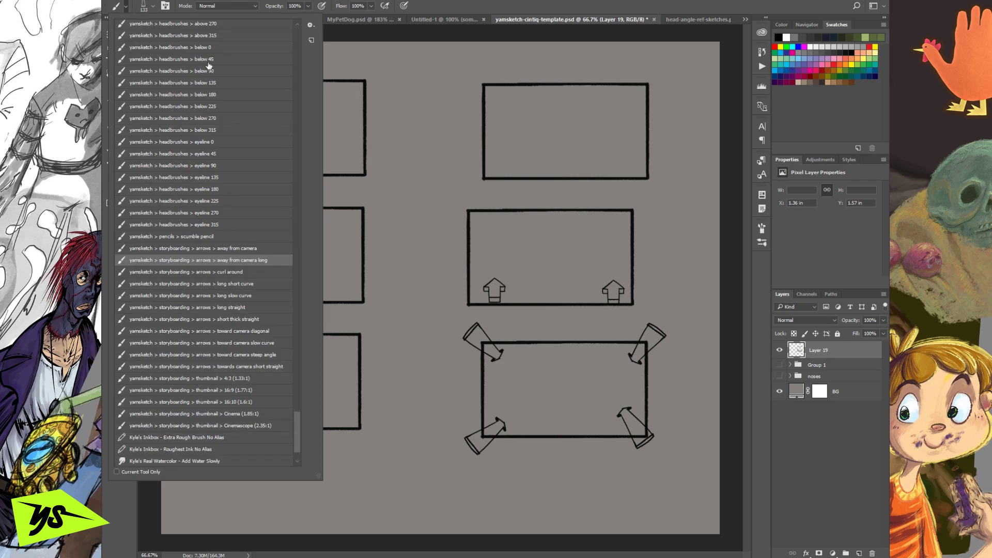
pyautogui.click(259, 272)
pyautogui.click(653, 262)
pyautogui.click(416, 222)
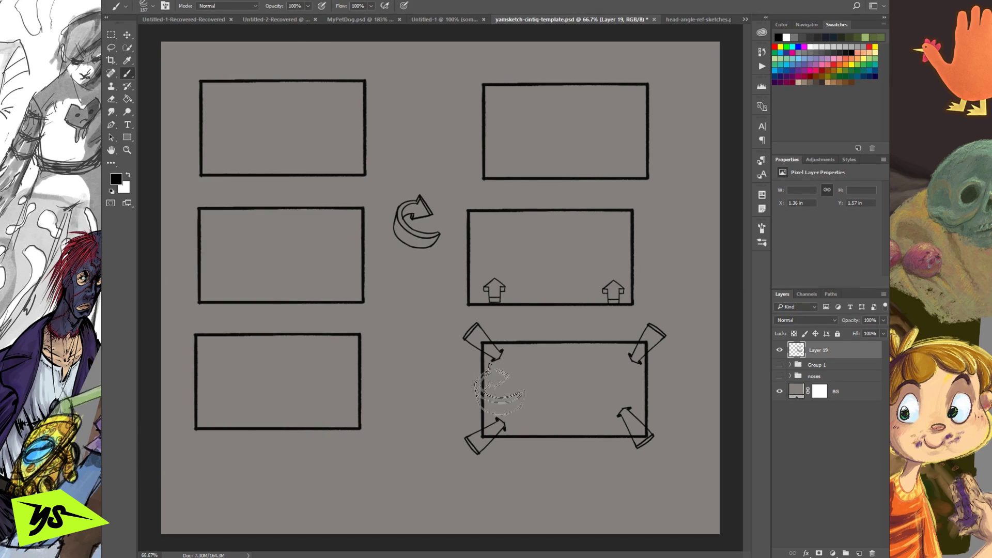
pyautogui.hotkey('ctrl', 'z')
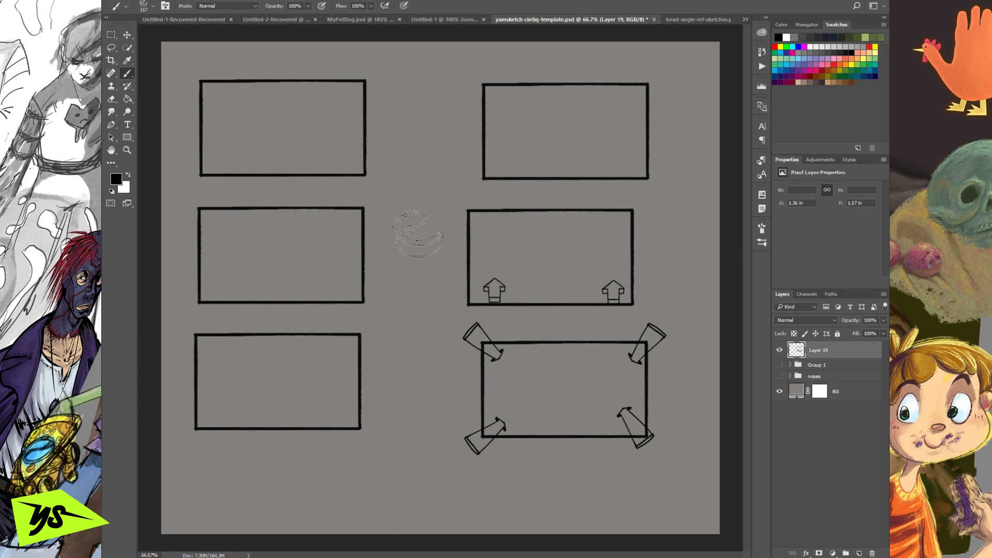
pyautogui.click(417, 232)
pyautogui.hotkey('ctrl', 'z')
pyautogui.click(417, 249)
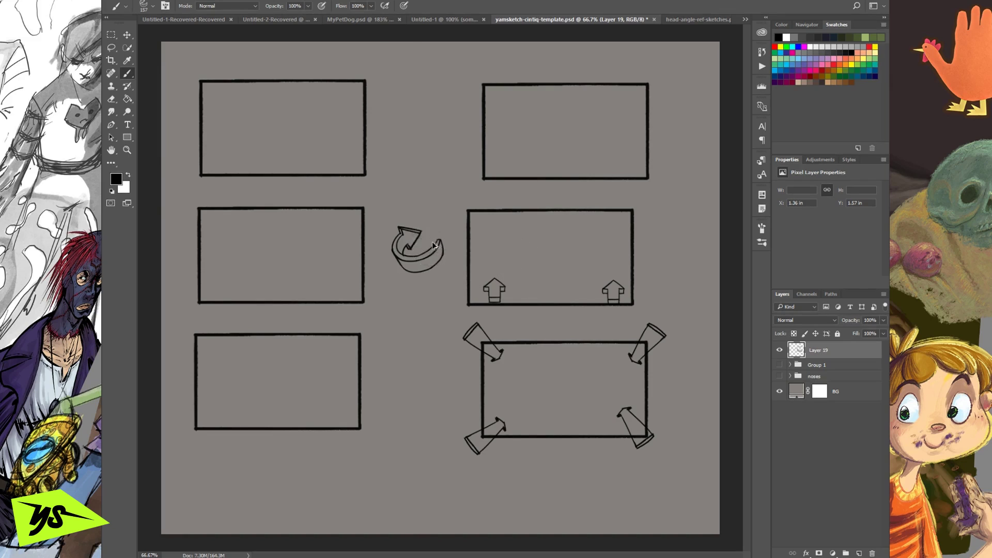
pyautogui.hotkey('ctrl', 'z')
# Reduce the curl arrow brush to 149 px and stamp two curled arrows side by side inside the middle-left frame
pyautogui.rightClick(494, 242)
pyautogui.moveTo(581, 267); pyautogui.dragTo(581, 267)
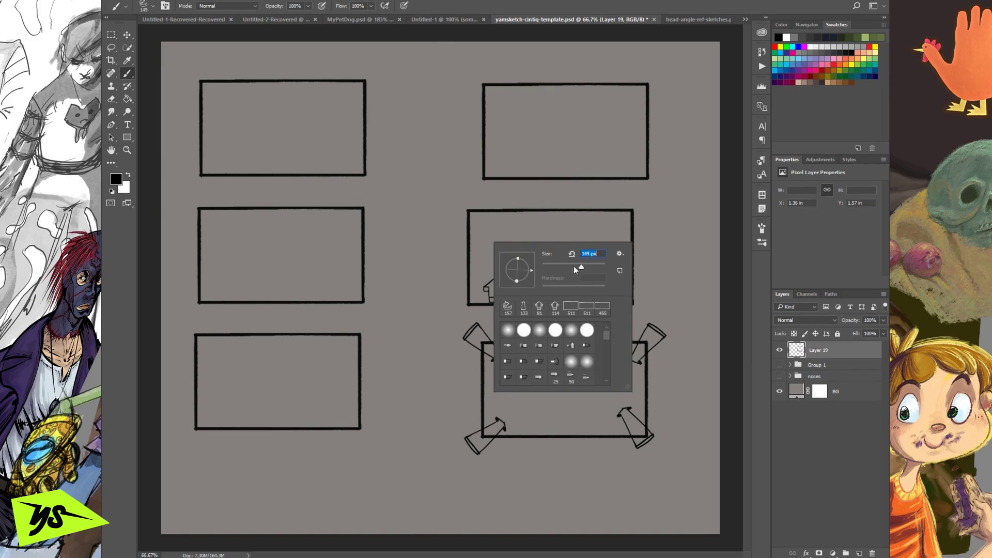
pyautogui.press('Return')
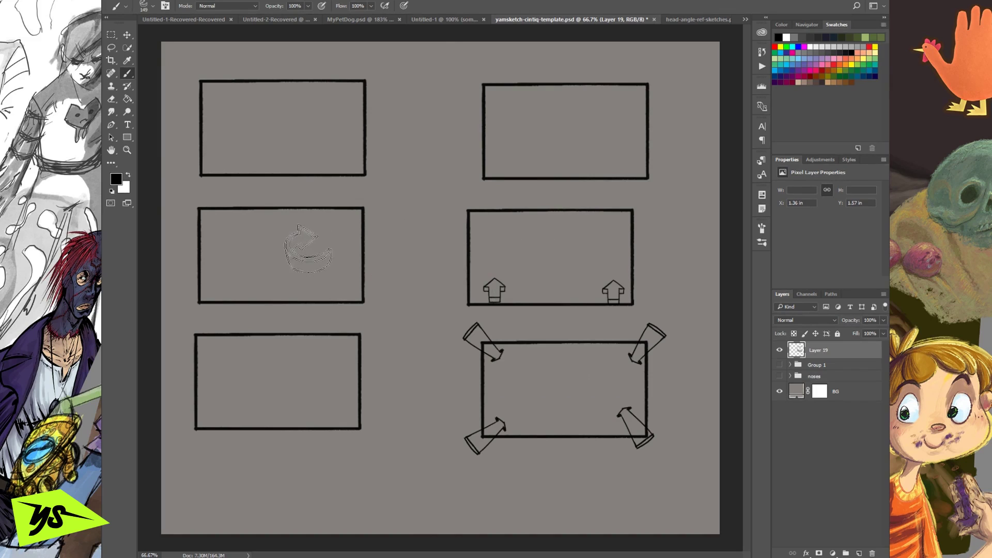
pyautogui.click(310, 255)
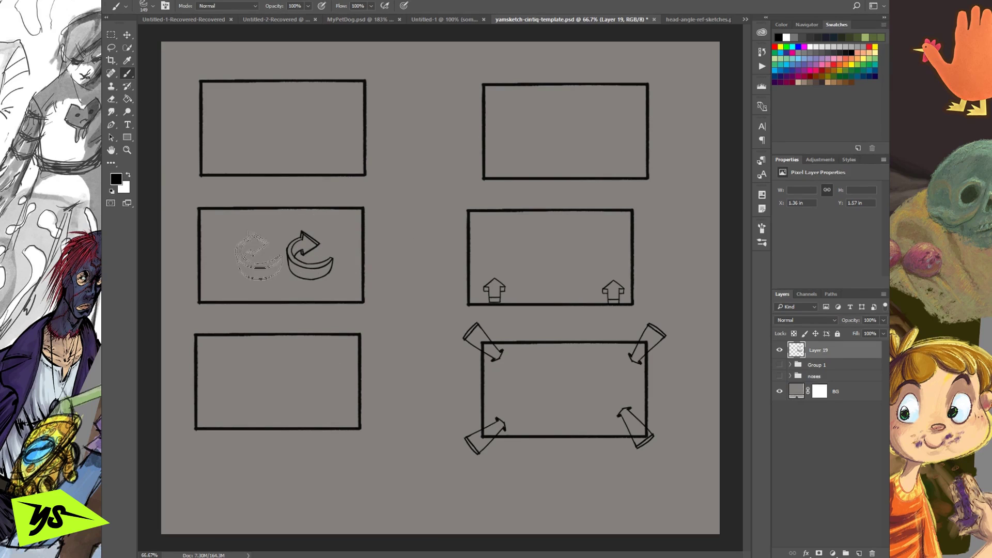
pyautogui.click(261, 256)
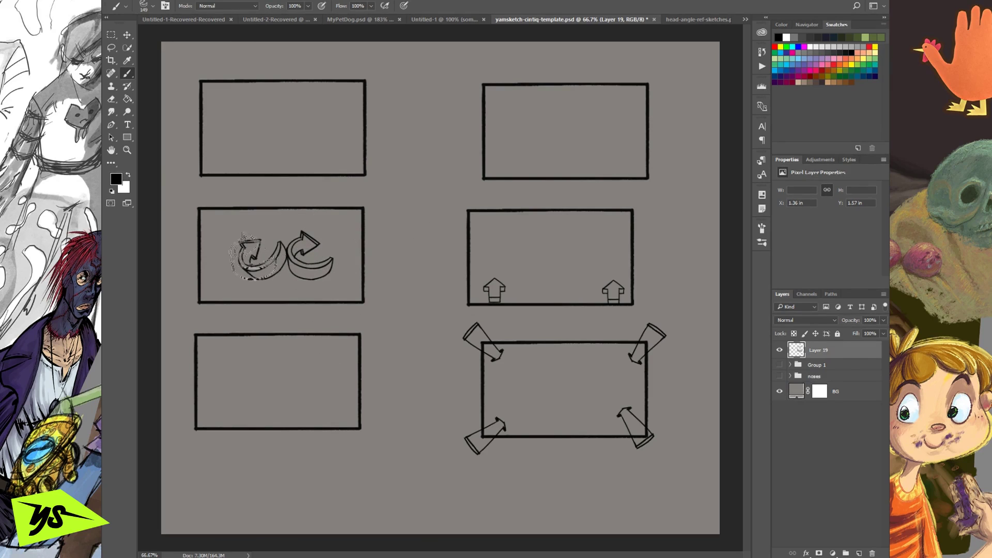
pyautogui.hotkey('ctrl', 'z')
pyautogui.click(266, 254)
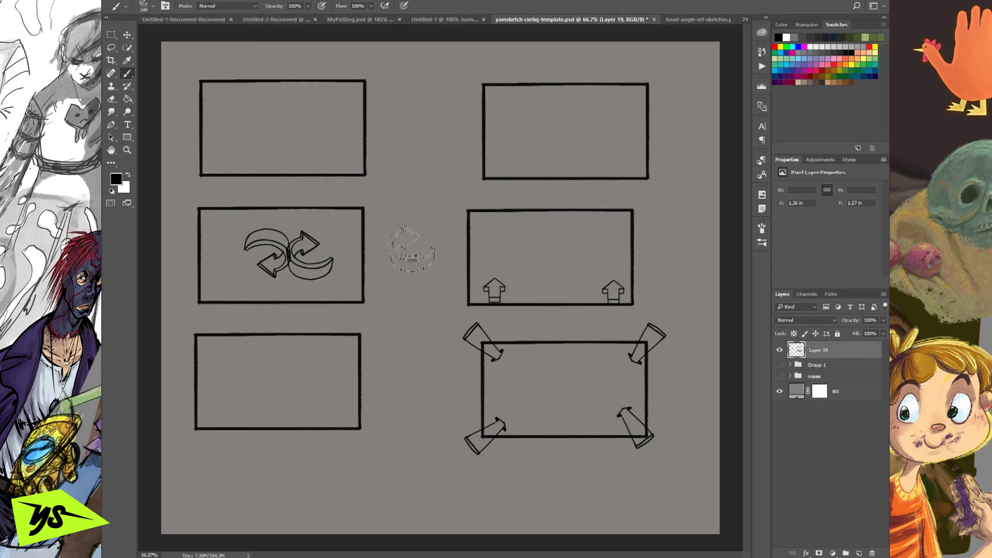
# Try curled arrows at several angles in the gap between the middle frames and undo all the curl stamps
pyautogui.click(419, 228)
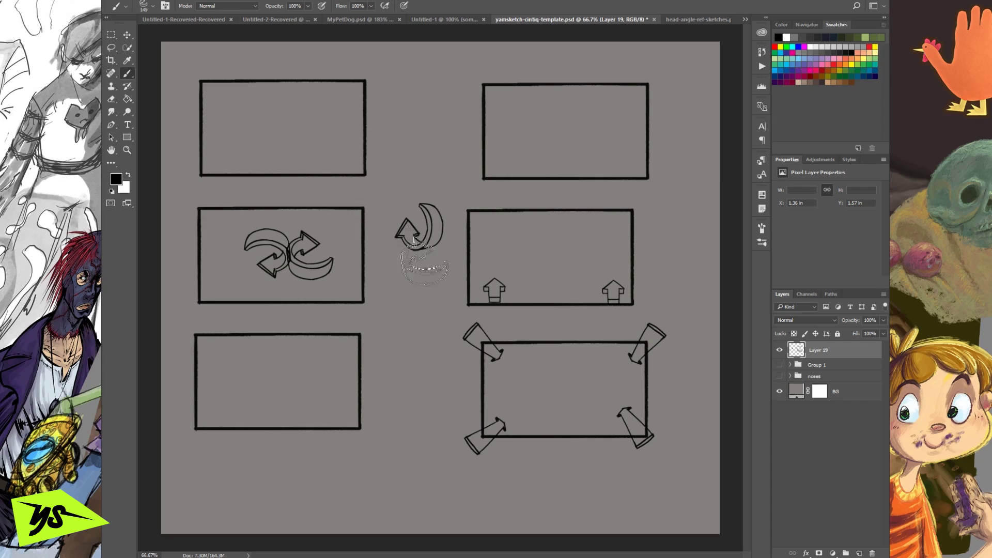
pyautogui.click(421, 272)
pyautogui.hotkey('ctrl', 'z')
pyautogui.hotkey('ctrl', 'z')
pyautogui.click(422, 240)
pyautogui.click(443, 263)
pyautogui.click(431, 290)
pyautogui.click(411, 292)
pyautogui.hotkey('ctrl', 'z')
pyautogui.hotkey('ctrl', 'z')
pyautogui.hotkey('ctrl', 'z')
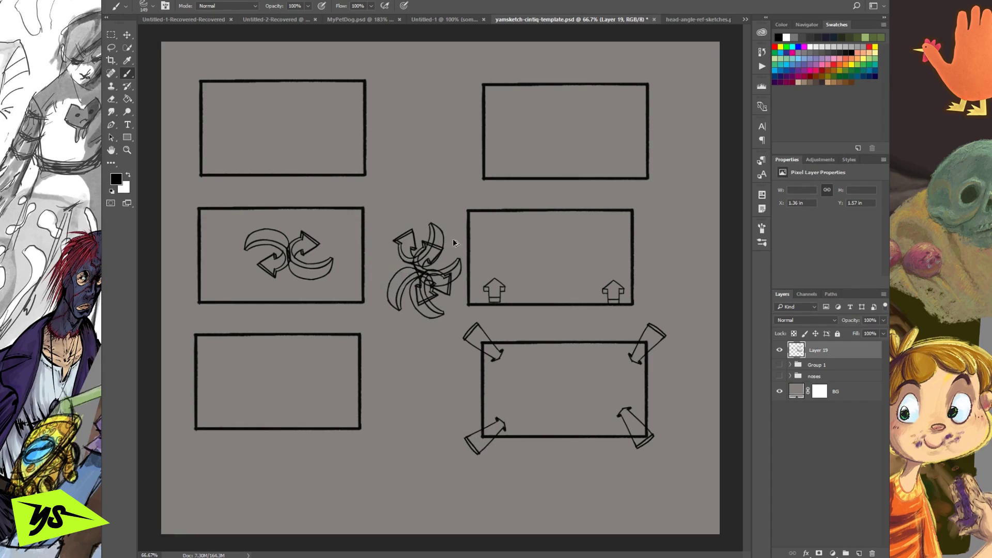
pyautogui.hotkey('ctrl', 'z')
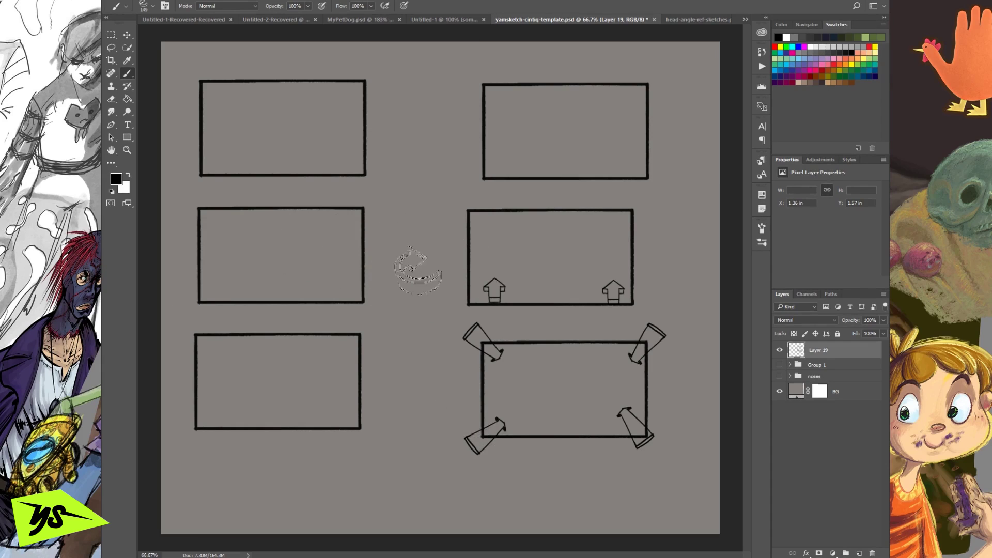
# With the "toward camera diagonal" arrow brush, stamp six arrows radiating outward around the lower-right corner of the middle-left frame
pyautogui.click(120, 7)
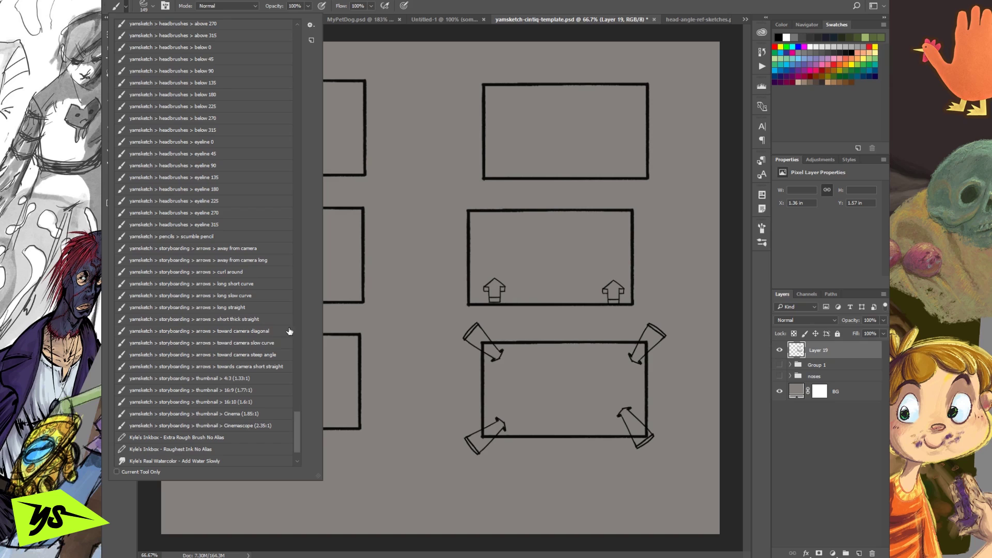
pyautogui.click(270, 331)
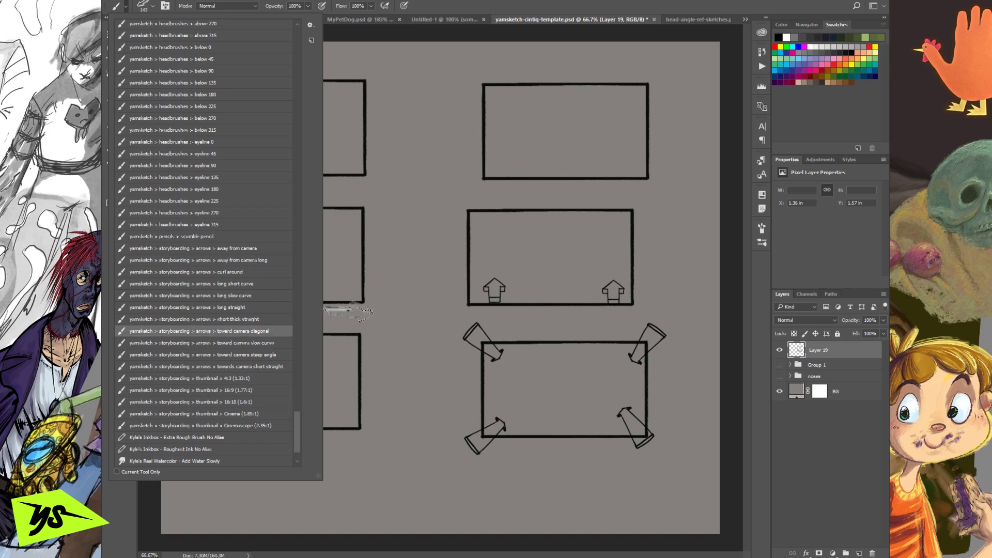
pyautogui.click(418, 297)
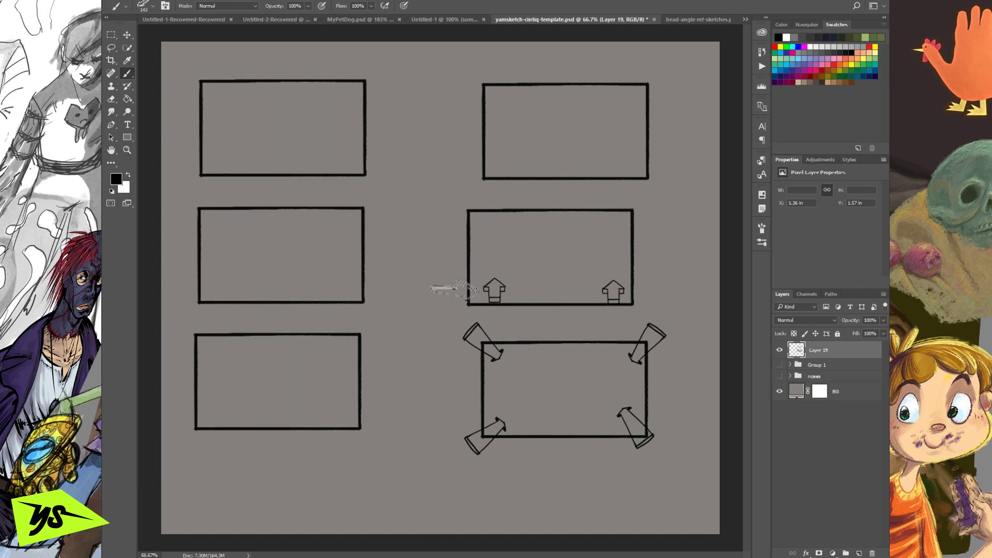
pyautogui.click(408, 271)
pyautogui.click(408, 298)
pyautogui.click(396, 317)
pyautogui.click(376, 313)
pyautogui.click(354, 294)
pyautogui.click(379, 272)
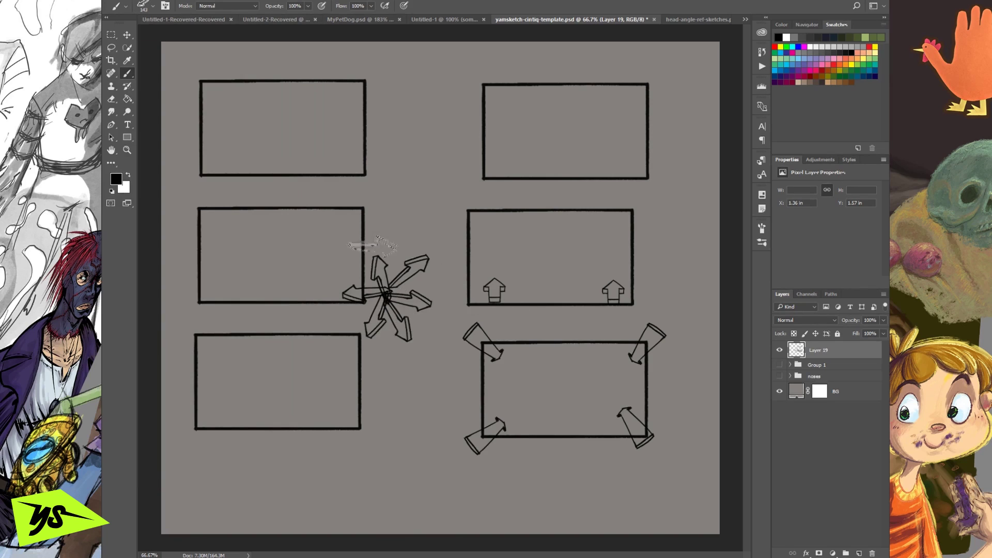
pyautogui.hotkey('ctrl', 'z')
pyautogui.click(378, 266)
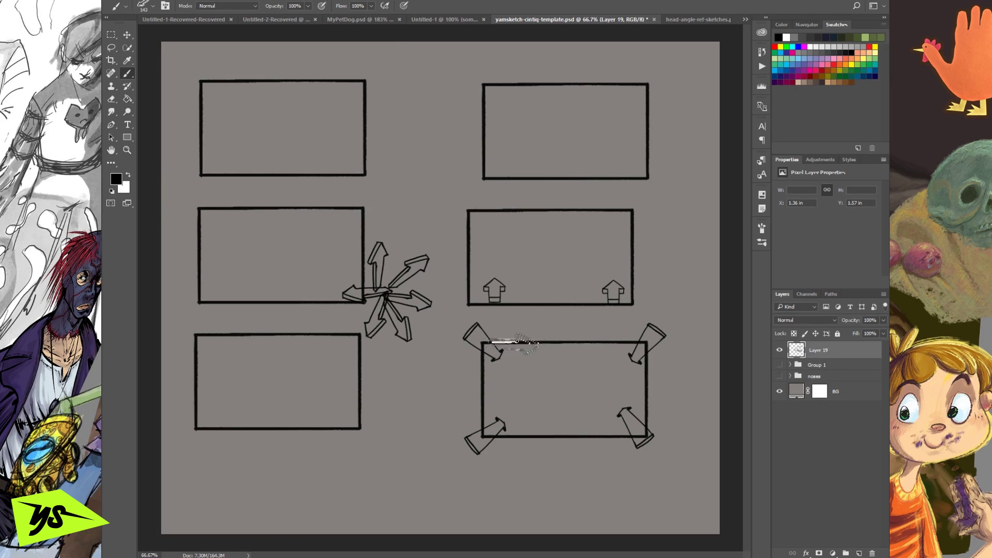
# Stamp a diagonal arrow in the top-right frame and sketch a simple head-and-shoulders figure beside it with a hard round brush
pyautogui.click(606, 138)
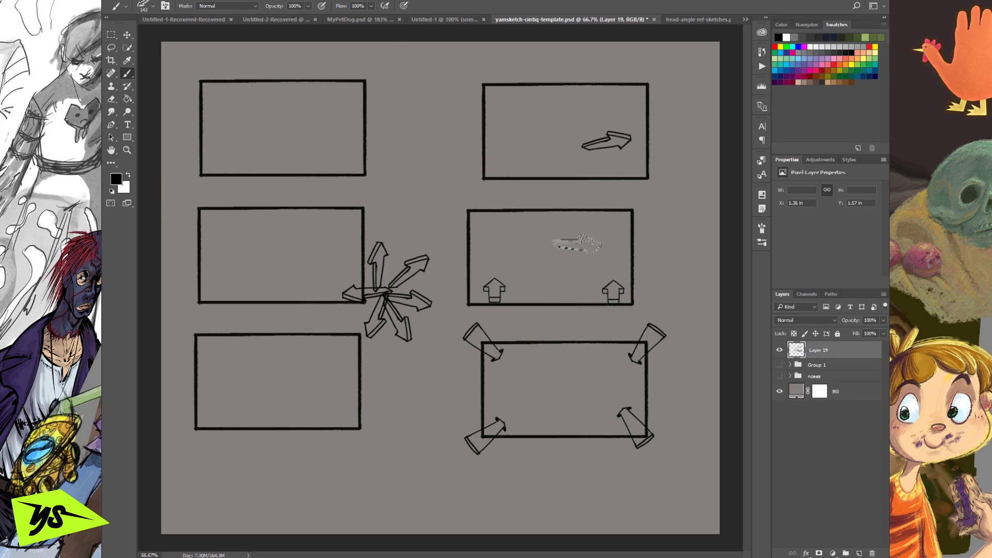
pyautogui.rightClick(441, 215)
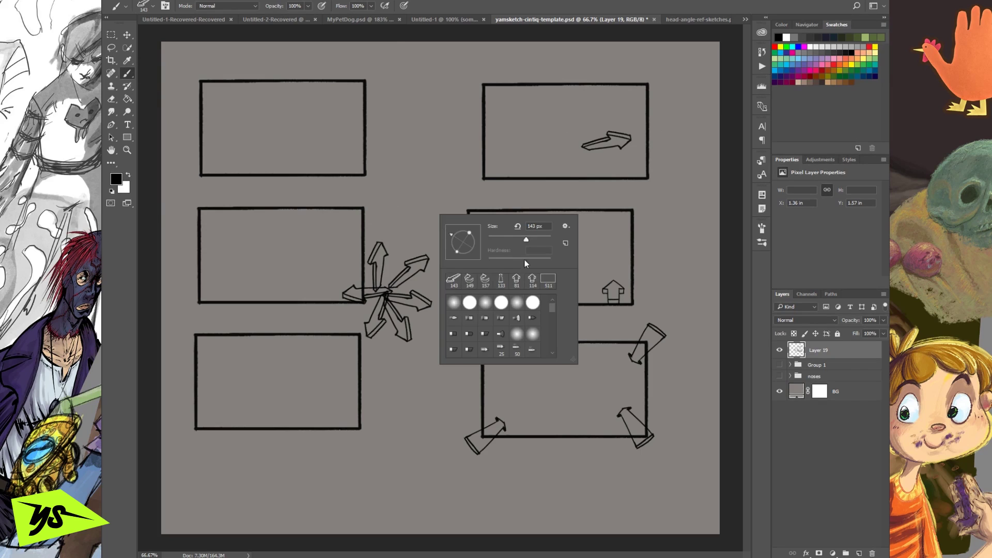
pyautogui.click(469, 302)
pyautogui.click(530, 170)
pyautogui.moveTo(526, 175)
pyautogui.mouseDown()
pyautogui.moveTo(540, 133)
pyautogui.moveTo(578, 136)
pyautogui.moveTo(586, 178)
pyautogui.mouseUp()
pyautogui.moveTo(540, 130)
pyautogui.mouseDown()
pyautogui.moveTo(543, 107)
pyautogui.moveTo(566, 111)
pyautogui.moveTo(570, 135)
pyautogui.mouseUp()
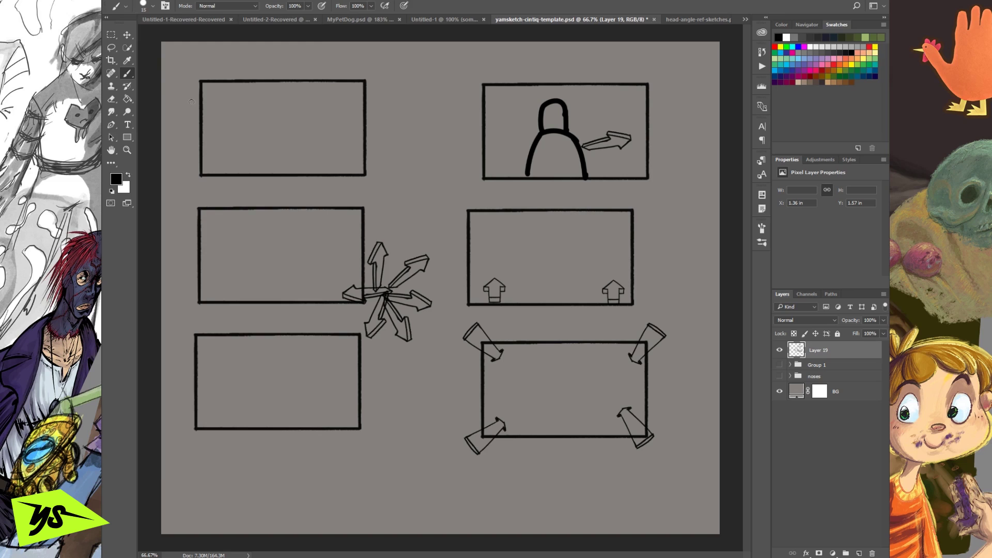
# Switch to the "below 315" head brush
pyautogui.click(126, 6)
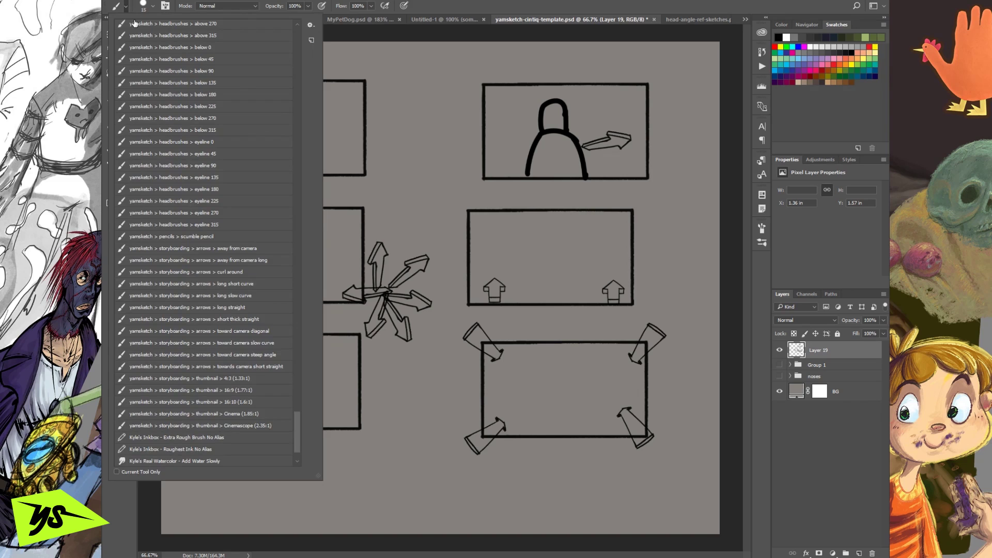
pyautogui.click(134, 23)
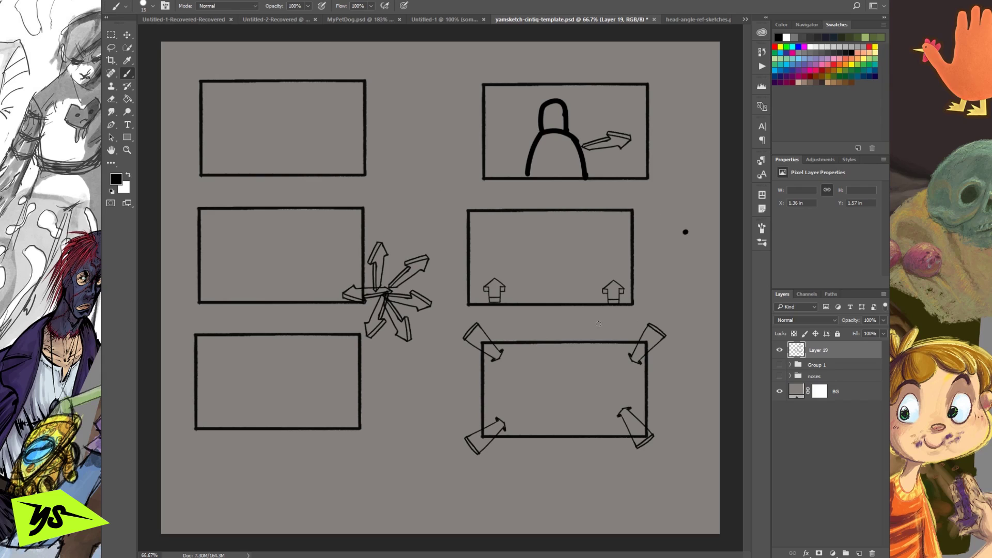
pyautogui.click(116, 5)
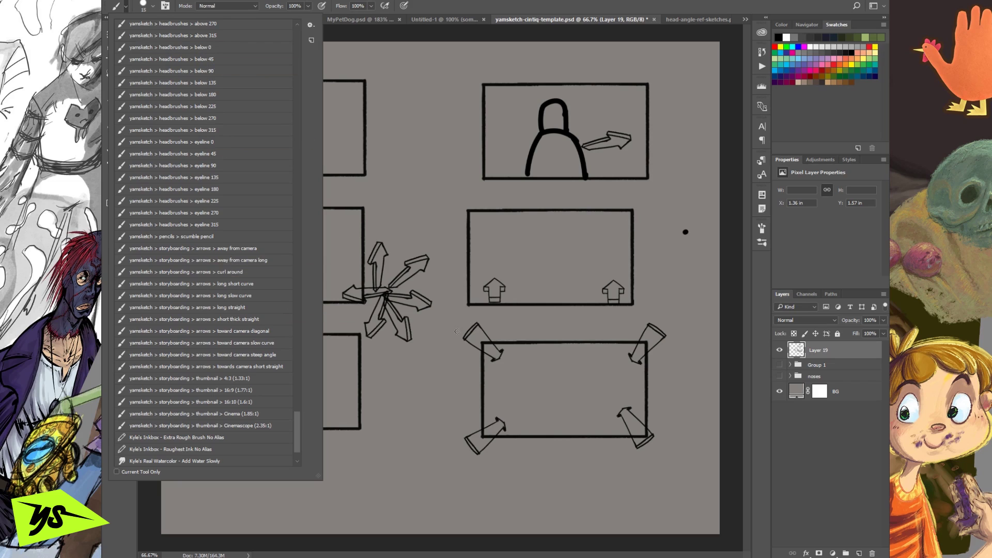
pyautogui.click(233, 130)
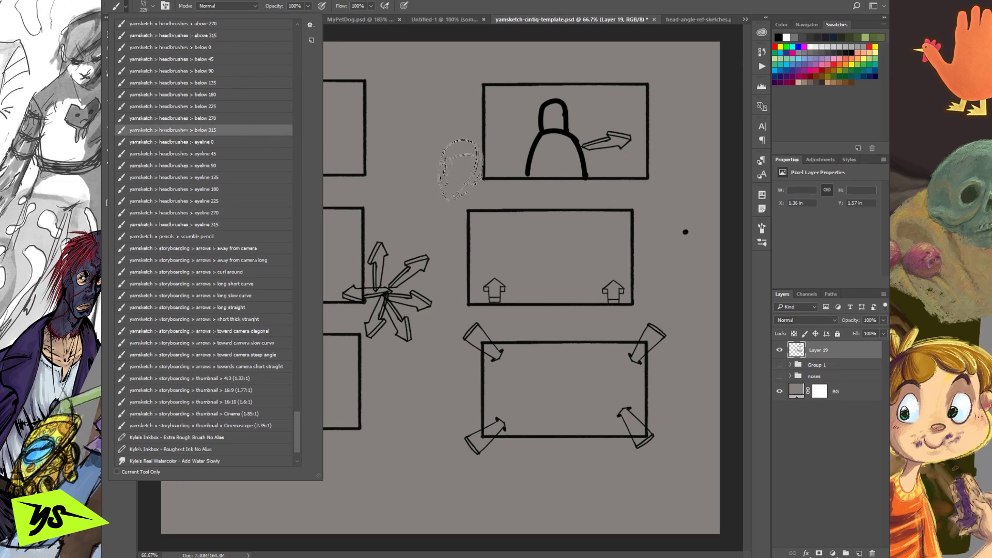
pyautogui.press('Return')
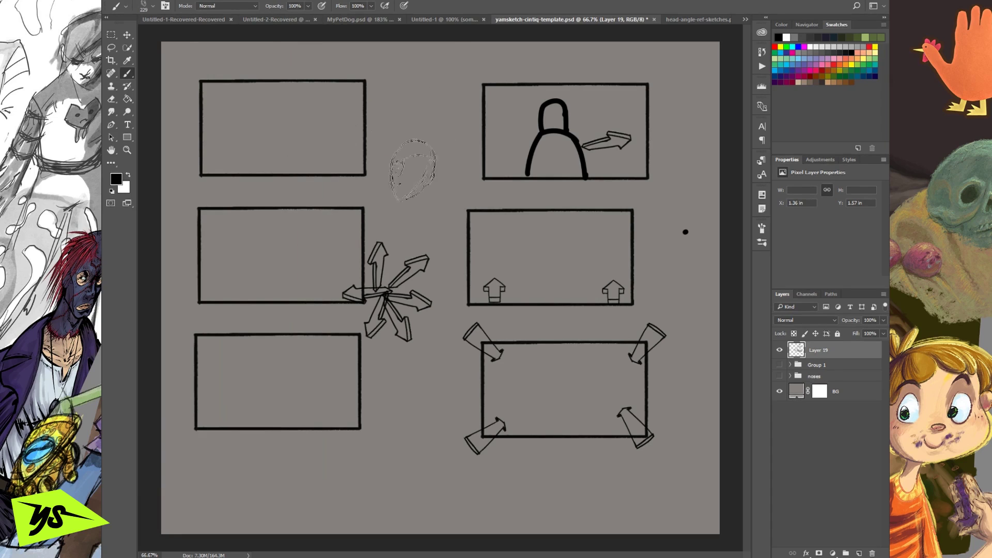
# Switch to the "eyeline 0" head brush and stamp a head in the gap between the two top frames
pyautogui.click(123, 6)
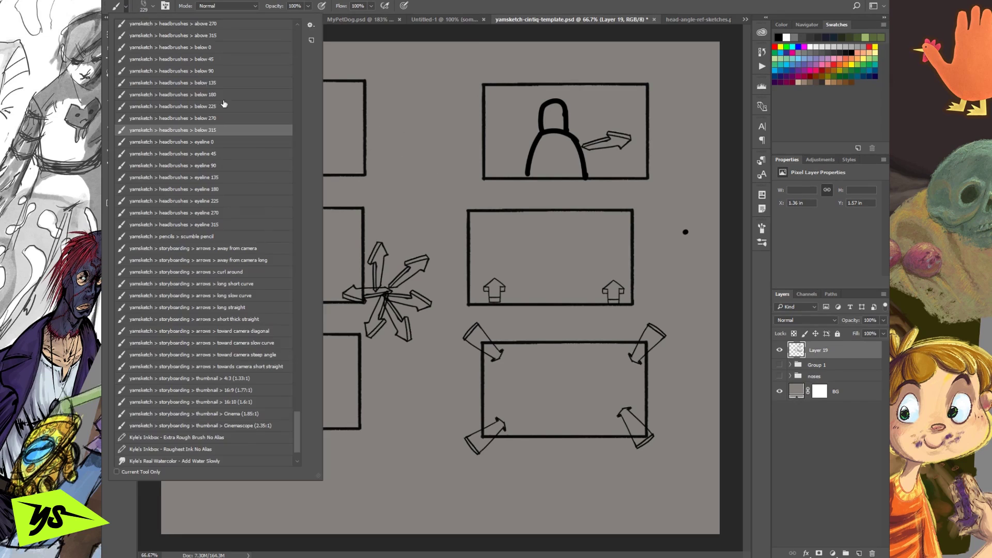
pyautogui.scroll(6, 297, 419)
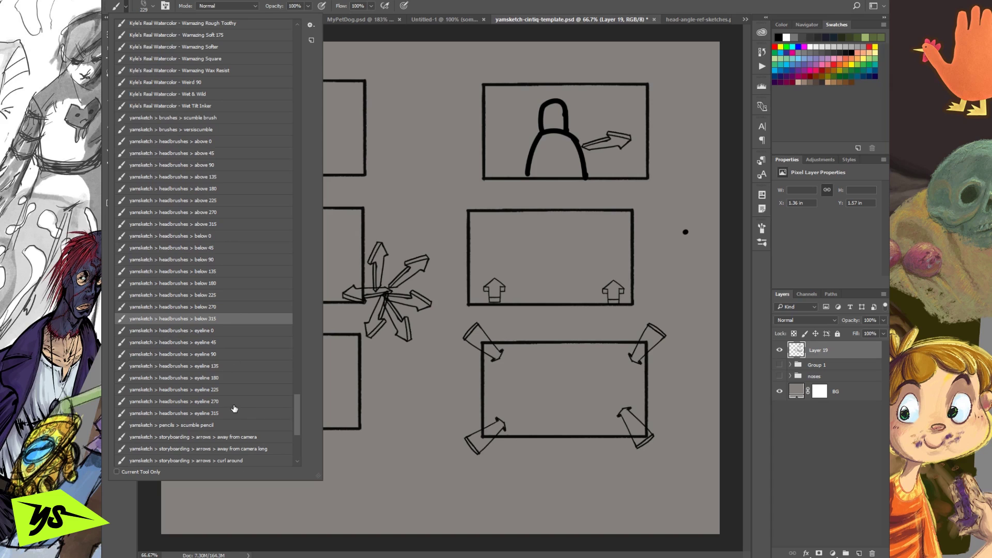
pyautogui.click(232, 331)
pyautogui.click(413, 185)
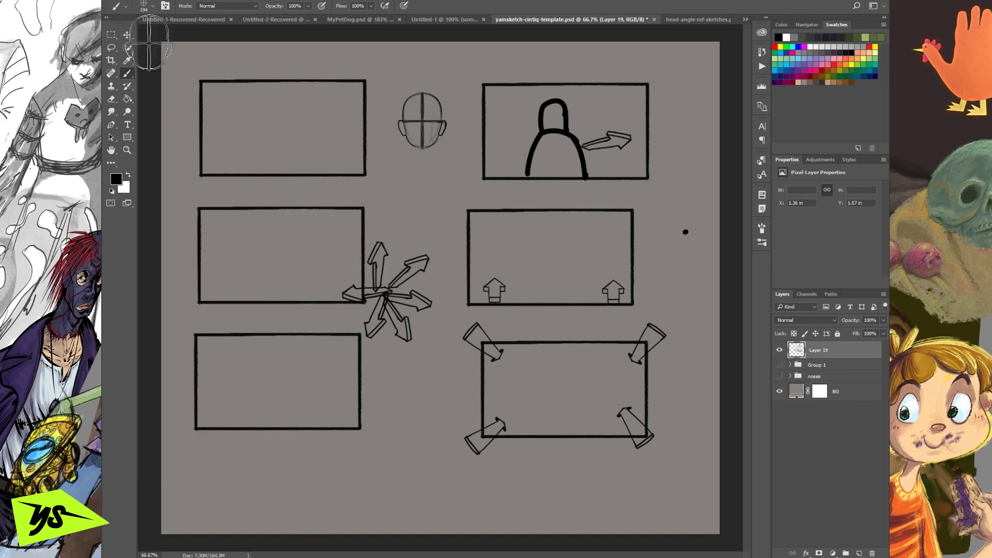
# Switch to the "eyeline 180" head brush and stamp a head directly below the first one
pyautogui.click(126, 6)
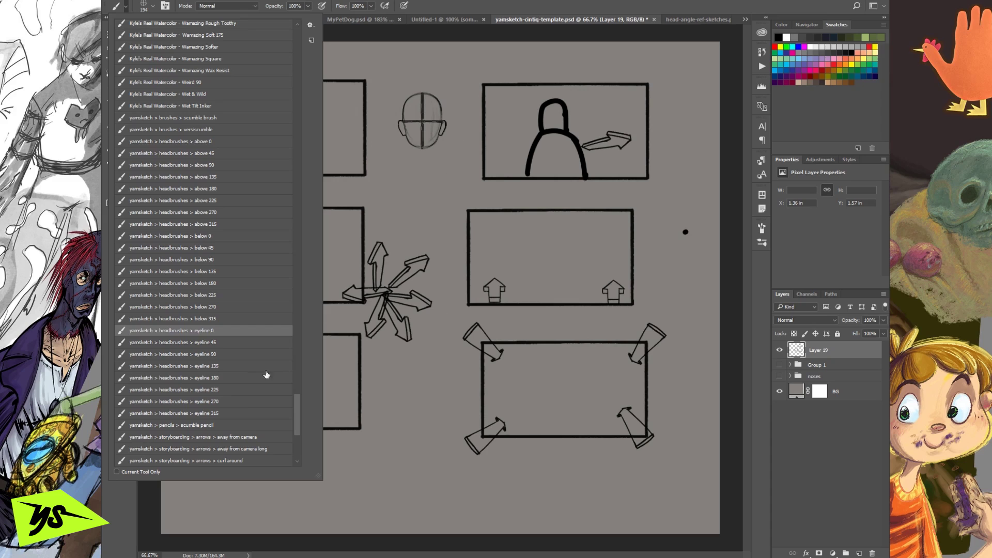
pyautogui.click(248, 377)
pyautogui.click(421, 178)
pyautogui.click(422, 181)
# Switch to the "eyeline 315" head brush and stamp a third head below the other two, above the radiating arrows
pyautogui.click(126, 6)
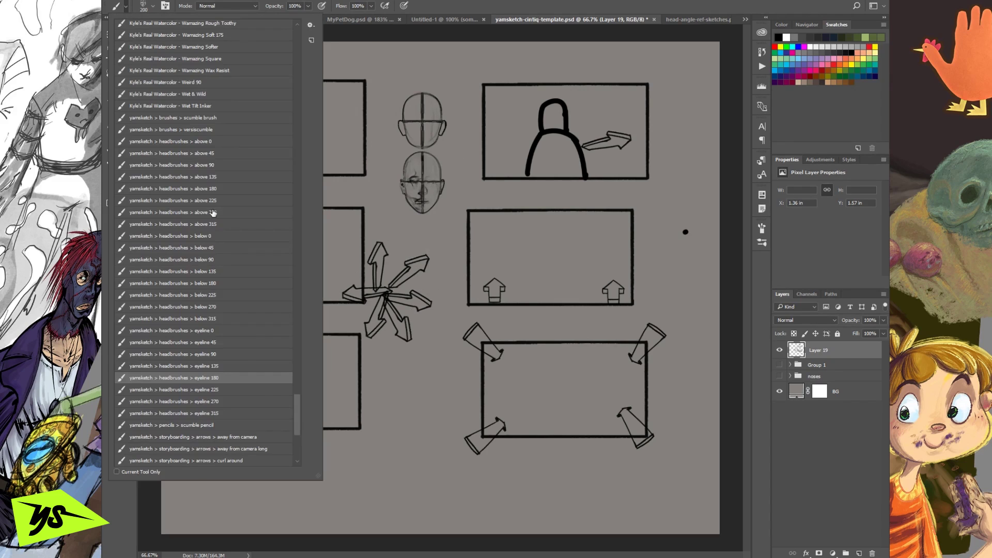
pyautogui.click(240, 413)
pyautogui.click(425, 235)
pyautogui.click(423, 239)
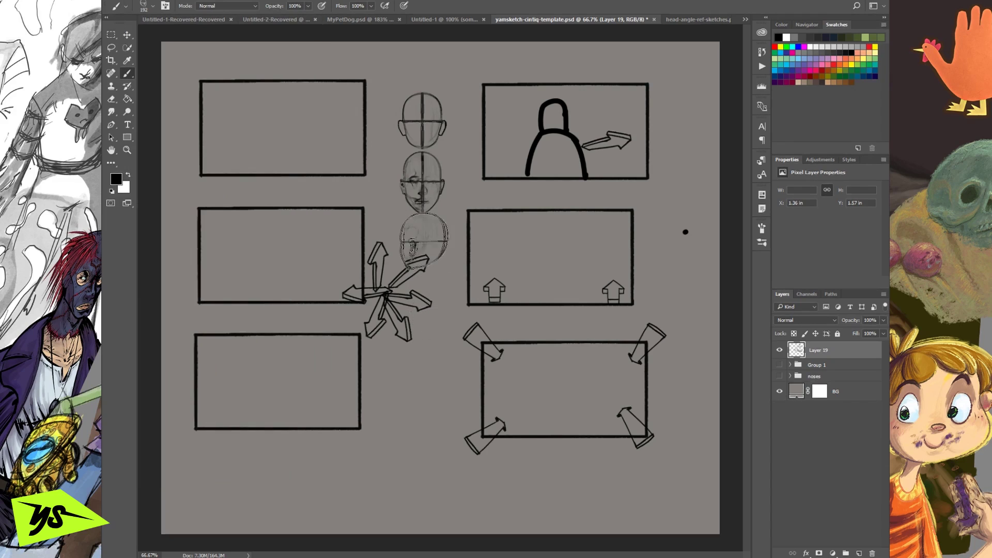
# Undo the last head stamp below the "eyeline 180" head and the remaining test heads between the frames
pyautogui.hotkey('ctrl', 'z')
pyautogui.hotkey('ctrl', 'z')
pyautogui.hotkey('ctrl', 'z')
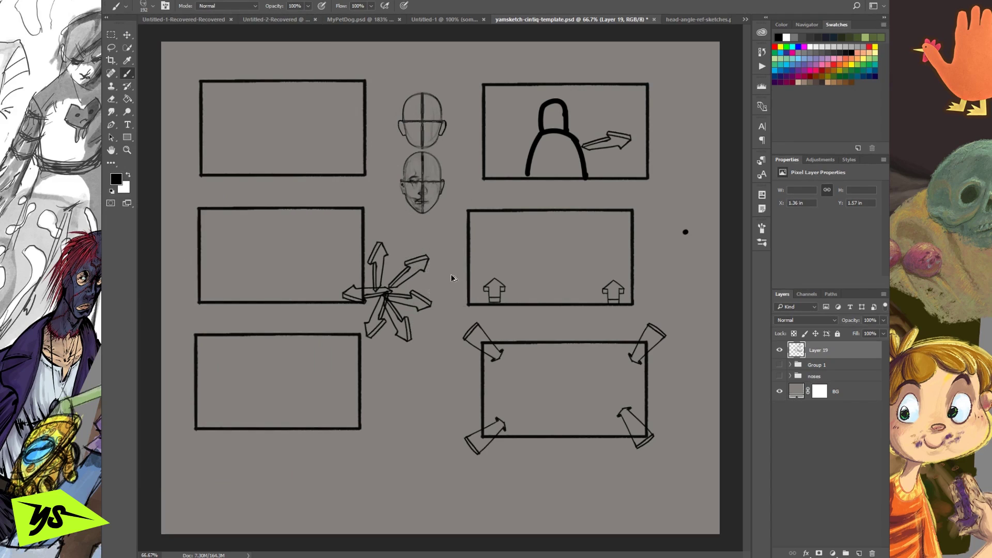
# Hide the storyboard layer and stamp an "above 0" head on a new layer near the canvas's upper left
pyautogui.click(780, 351)
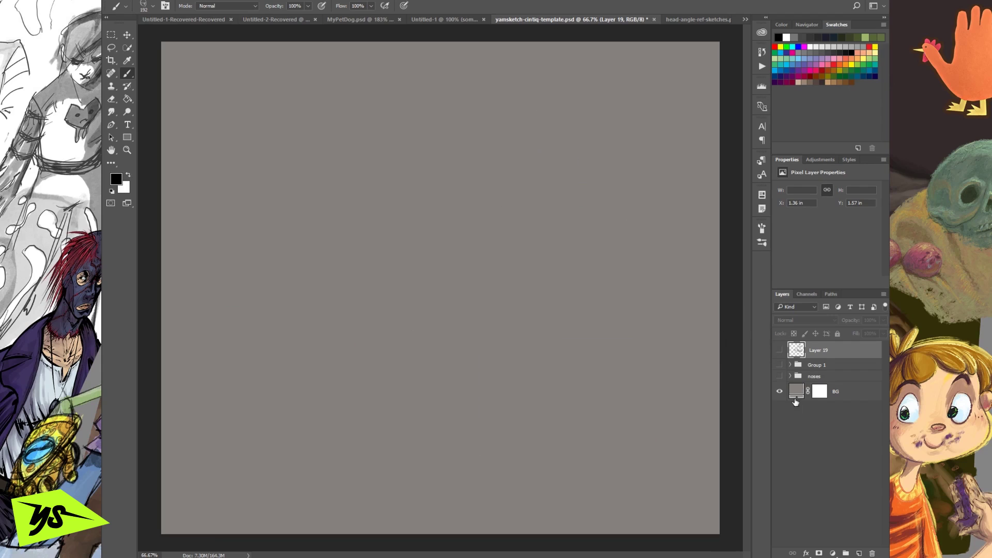
pyautogui.click(858, 553)
pyautogui.click(126, 6)
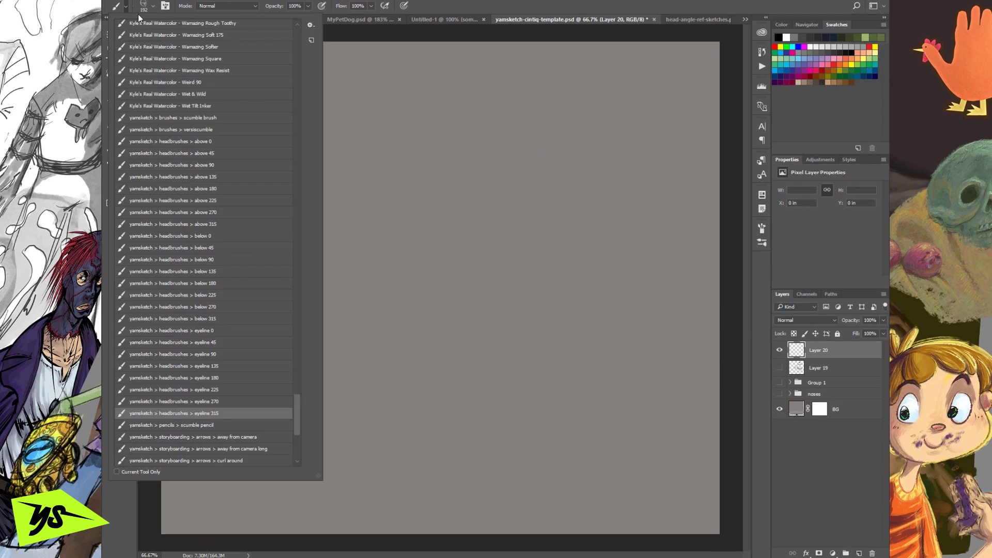
pyautogui.click(212, 141)
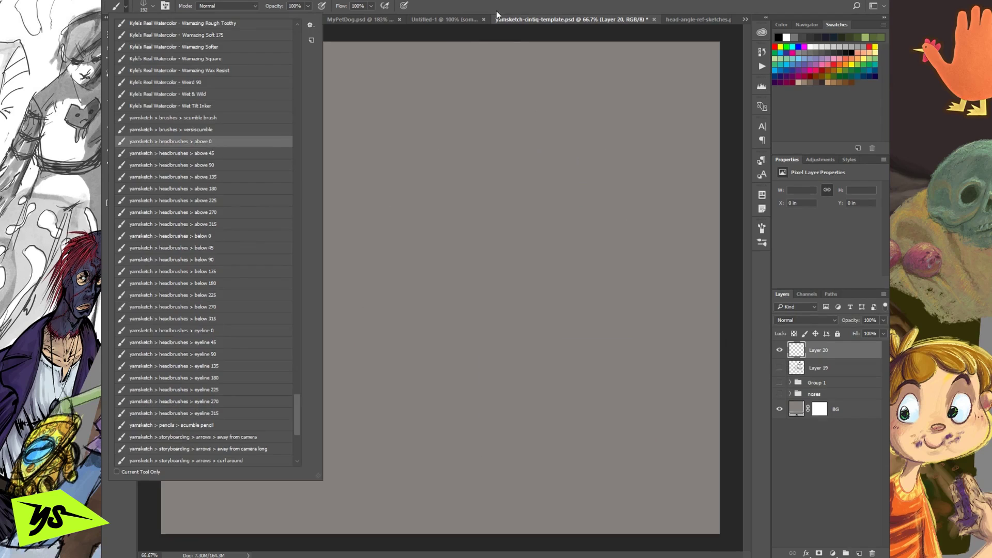
pyautogui.press('Return')
pyautogui.click(294, 162)
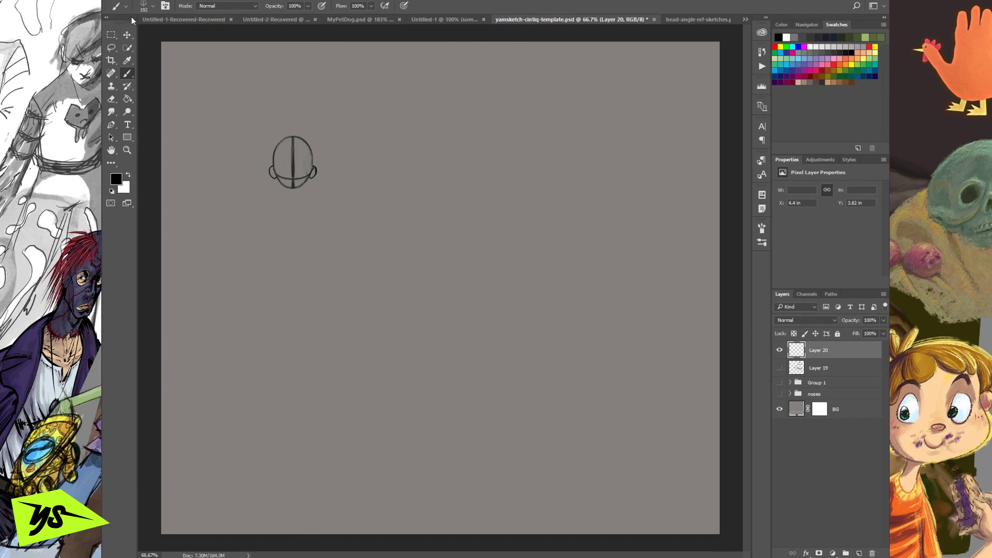
# Continue the row to the right by stamping an "above 45" head and an "above 90" head
pyautogui.click(125, 7)
pyautogui.doubleClick(244, 159)
pyautogui.click(348, 166)
pyautogui.click(126, 7)
pyautogui.click(279, 163)
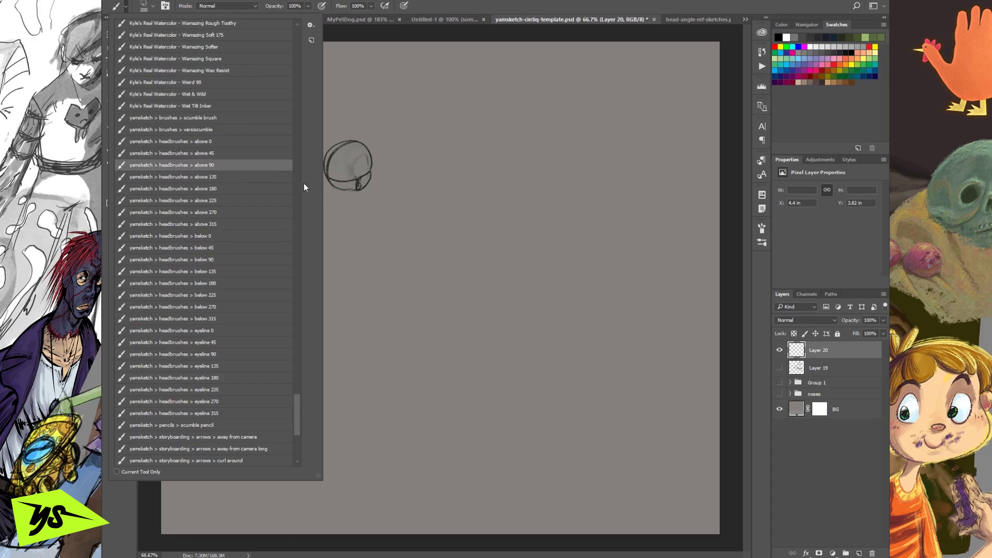
pyautogui.press('Return')
pyautogui.click(408, 179)
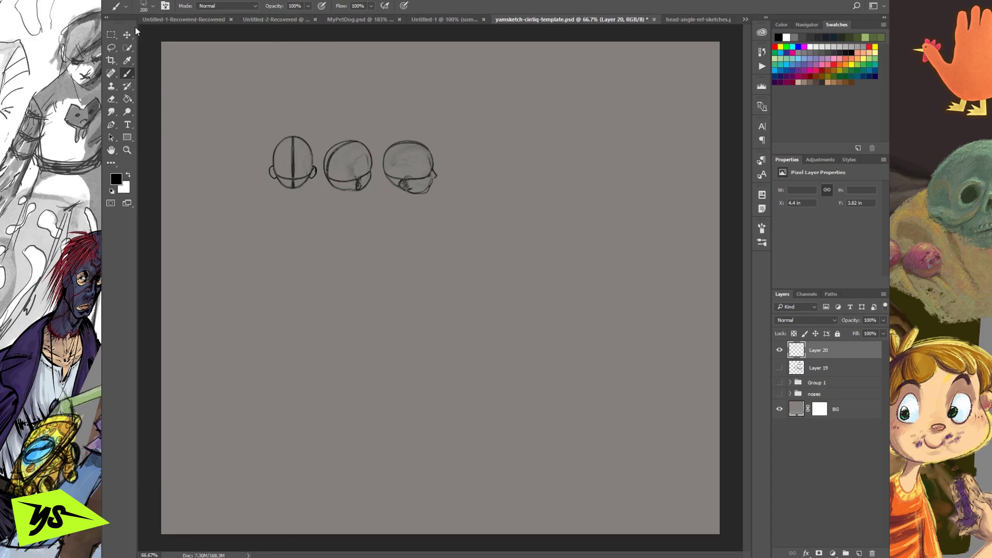
# Extend the row to the right with an "above 135" head and an "above 180" head
pyautogui.click(126, 6)
pyautogui.click(255, 178)
pyautogui.press('Return')
pyautogui.click(472, 168)
pyautogui.click(124, 8)
pyautogui.click(230, 187)
pyautogui.press('Return')
pyautogui.click(533, 168)
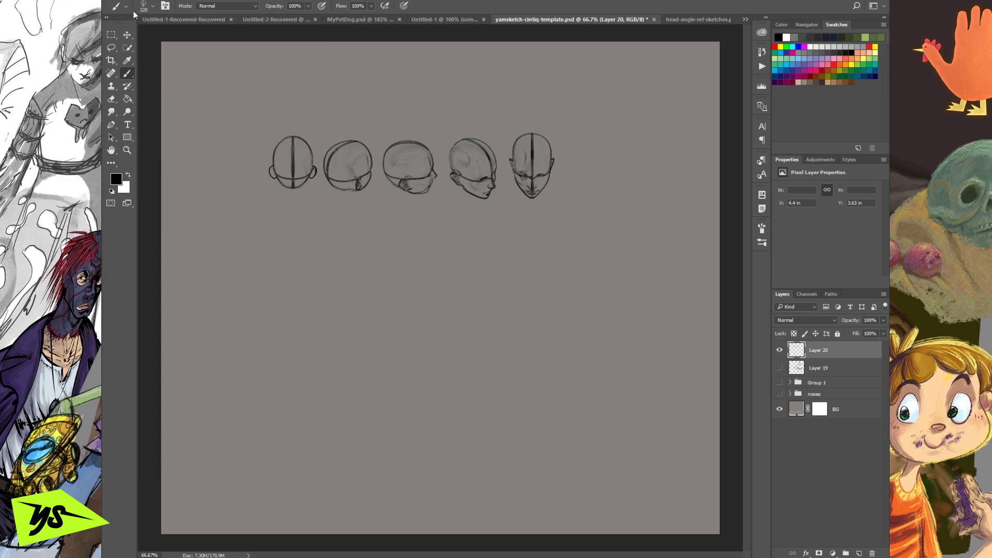
# Add an "above 225" head and an "above 270" head at the right end of the row
pyautogui.click(132, 9)
pyautogui.click(236, 200)
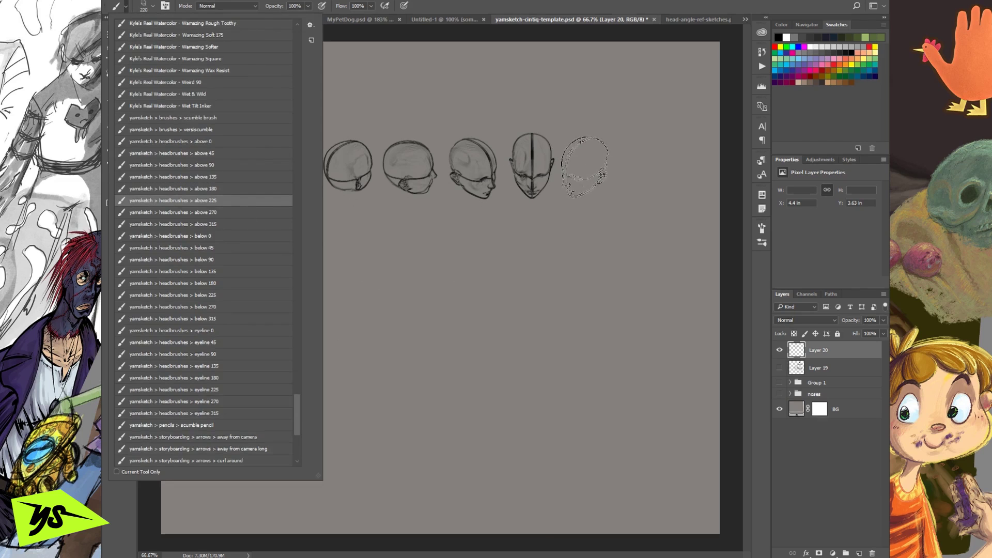
pyautogui.press('Return')
pyautogui.click(589, 168)
pyautogui.click(125, 8)
pyautogui.click(236, 212)
pyautogui.press('Return')
pyautogui.click(646, 166)
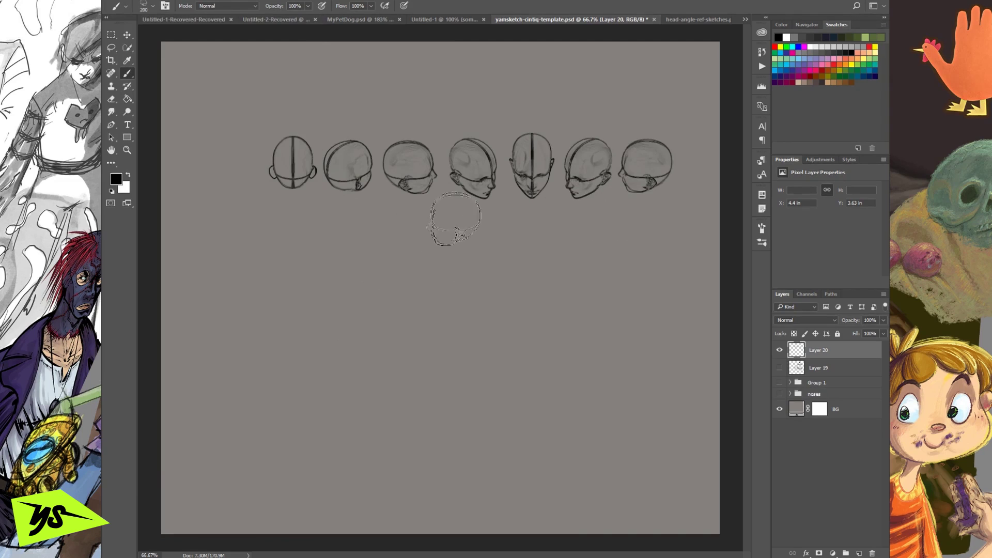
# Shift the row of heads to the left and complete it with an "above 315" head at its right end
pyautogui.click(127, 10)
pyautogui.click(233, 223)
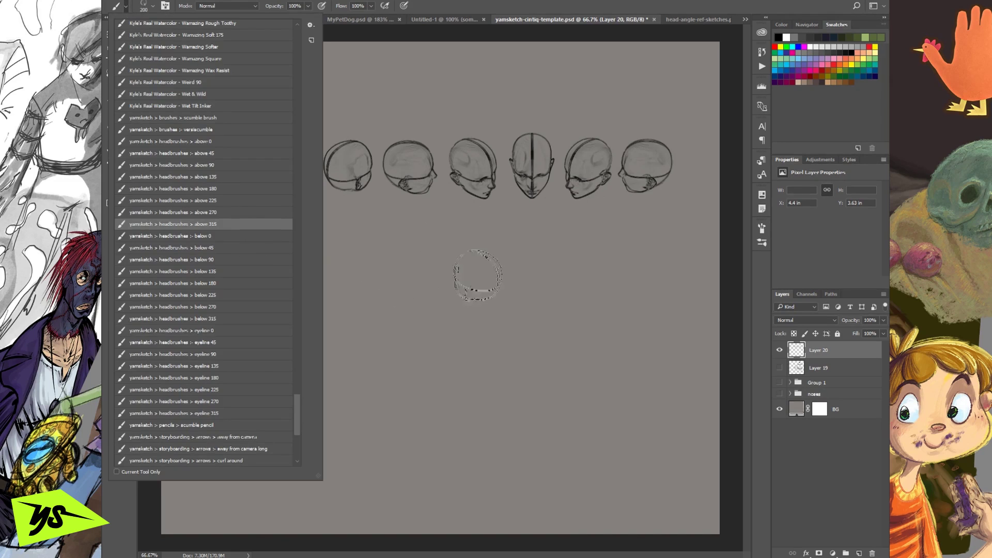
pyautogui.press('Return')
pyautogui.moveTo(612, 228); pyautogui.dragTo(547, 237)
pyautogui.click(642, 174)
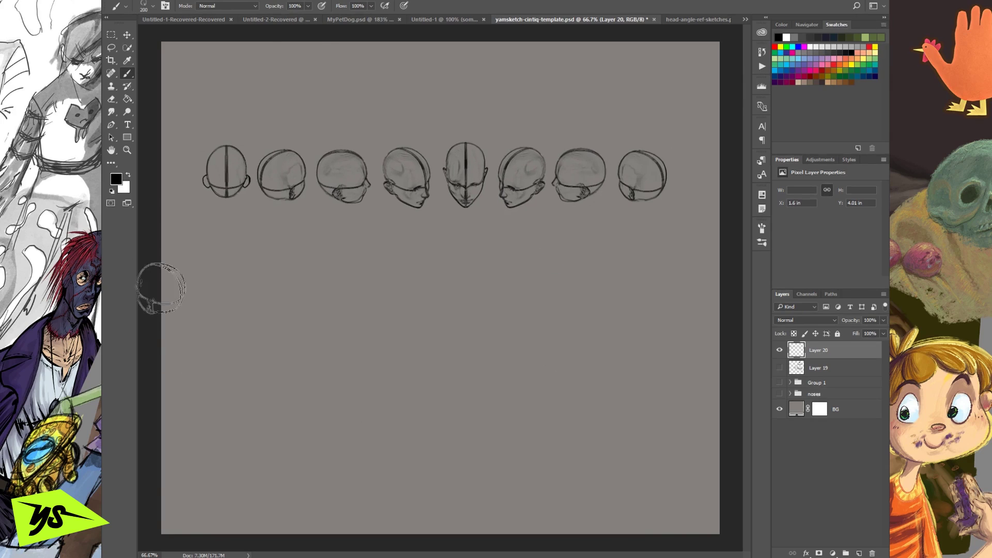
# Start a second row with an "eyeline 0" head below the first head and an "eyeline 90" head below the third
pyautogui.click(128, 9)
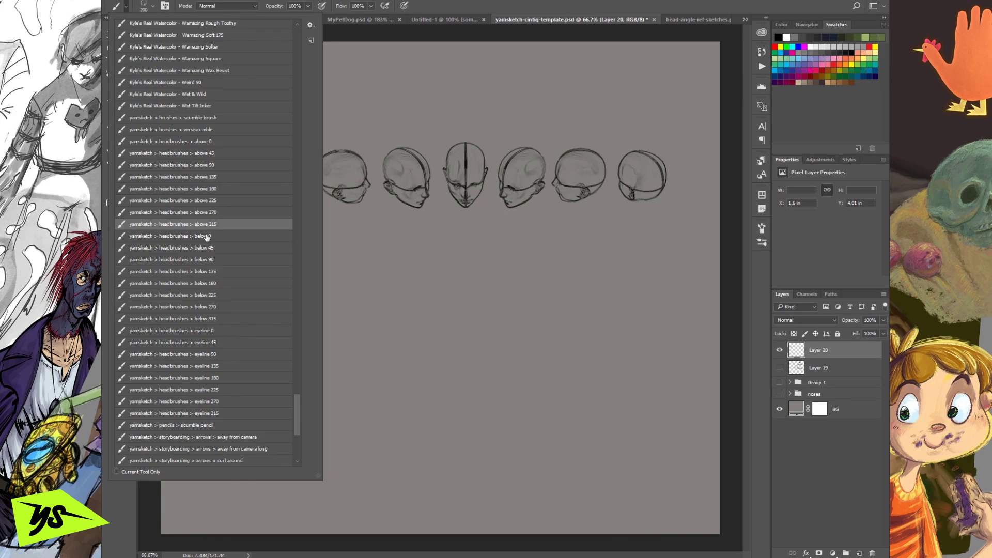
pyautogui.click(226, 331)
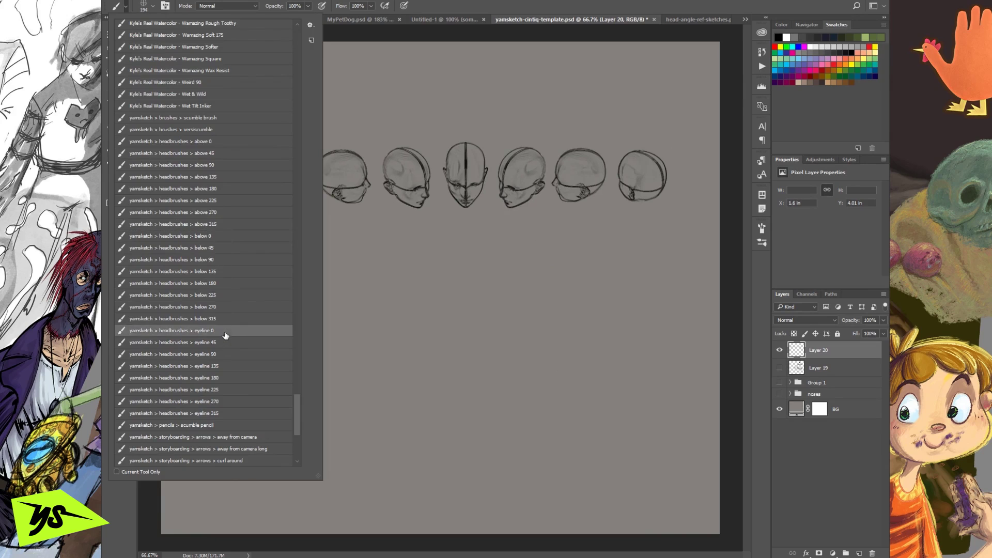
pyautogui.press('Return')
pyautogui.click(227, 233)
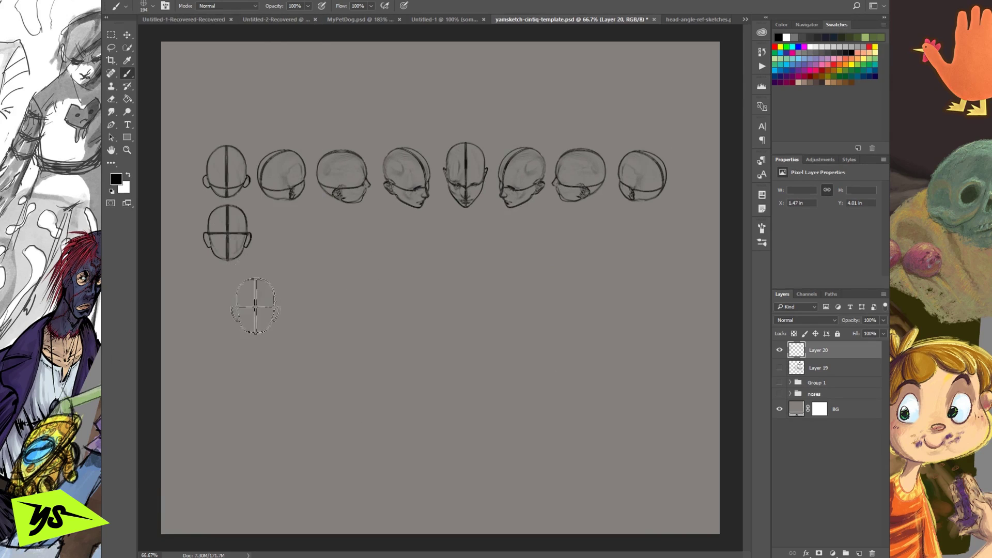
pyautogui.click(126, 6)
pyautogui.click(241, 357)
pyautogui.press('Return')
pyautogui.click(344, 238)
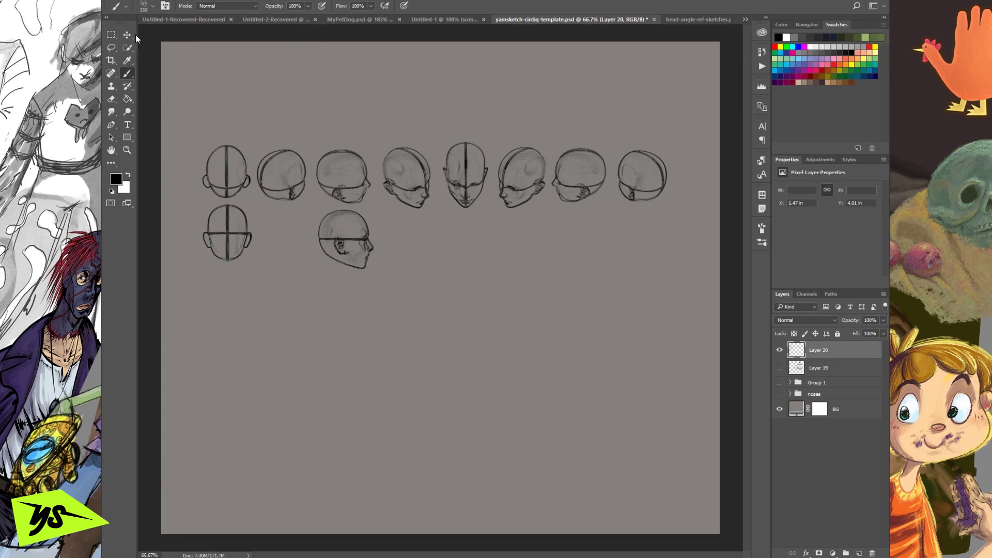
# Stamp an "eyeline 180" head below the fifth head and an "eyeline 315" head below the last one
pyautogui.click(127, 6)
pyautogui.click(243, 377)
pyautogui.press('Return')
pyautogui.click(467, 241)
pyautogui.click(126, 6)
pyautogui.click(248, 413)
pyautogui.press('Return')
pyautogui.click(641, 246)
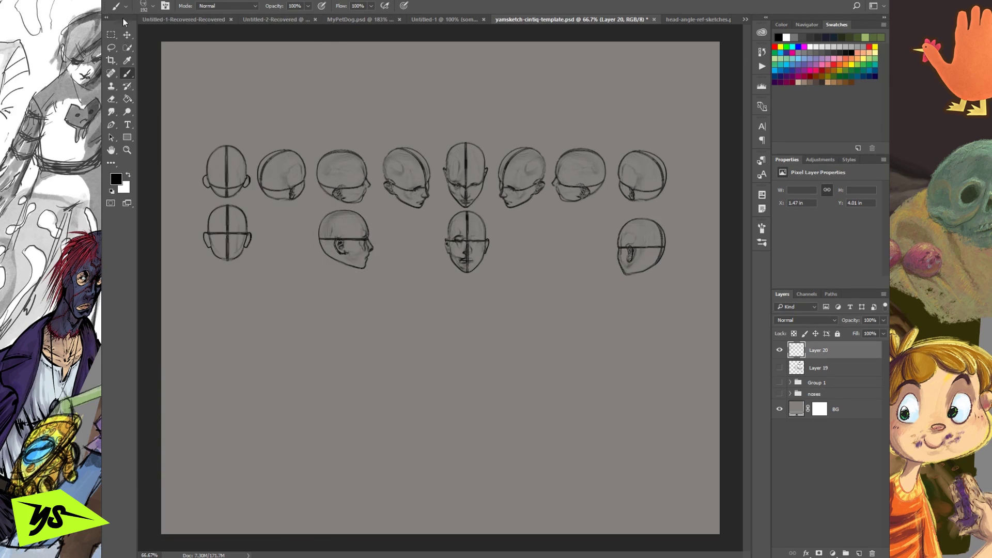
# Start a third row with an "above 0" head in the first column and an "above 90" head in the third
pyautogui.click(126, 6)
pyautogui.click(224, 142)
pyautogui.press('Return')
pyautogui.click(227, 295)
pyautogui.click(126, 6)
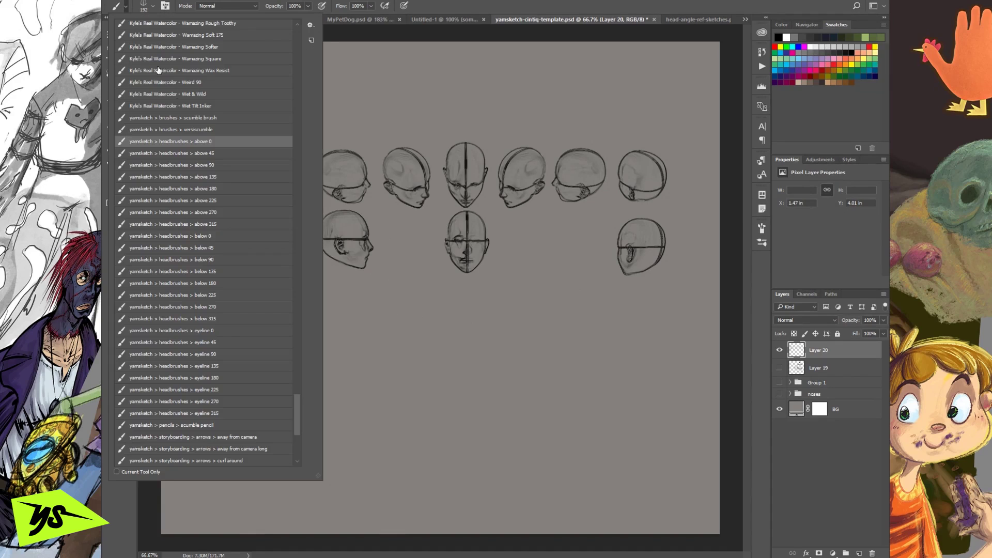
pyautogui.click(227, 165)
pyautogui.press('Return')
pyautogui.click(349, 302)
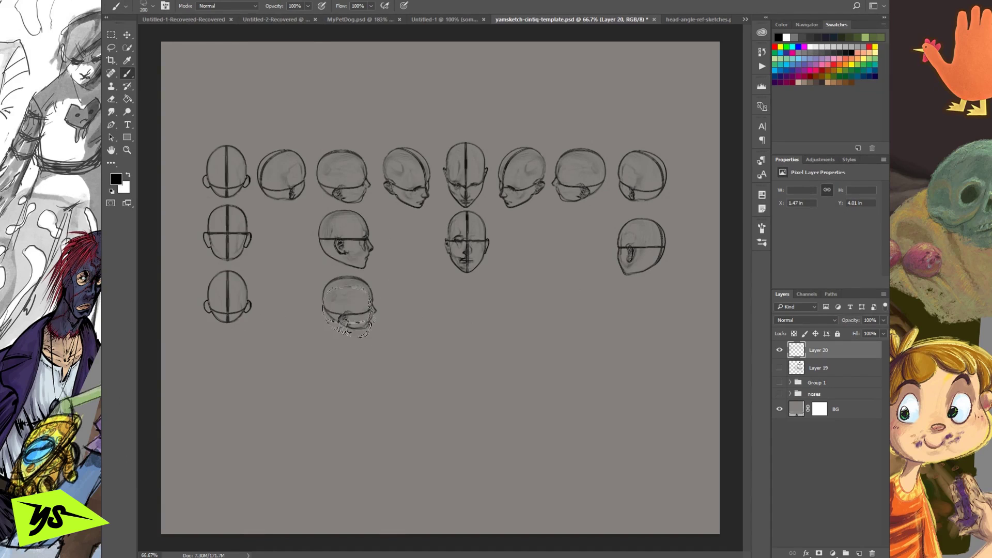
# Complete the third row with an "above 180" head in the fifth column and an "above 315" head in the last
pyautogui.click(126, 7)
pyautogui.click(232, 190)
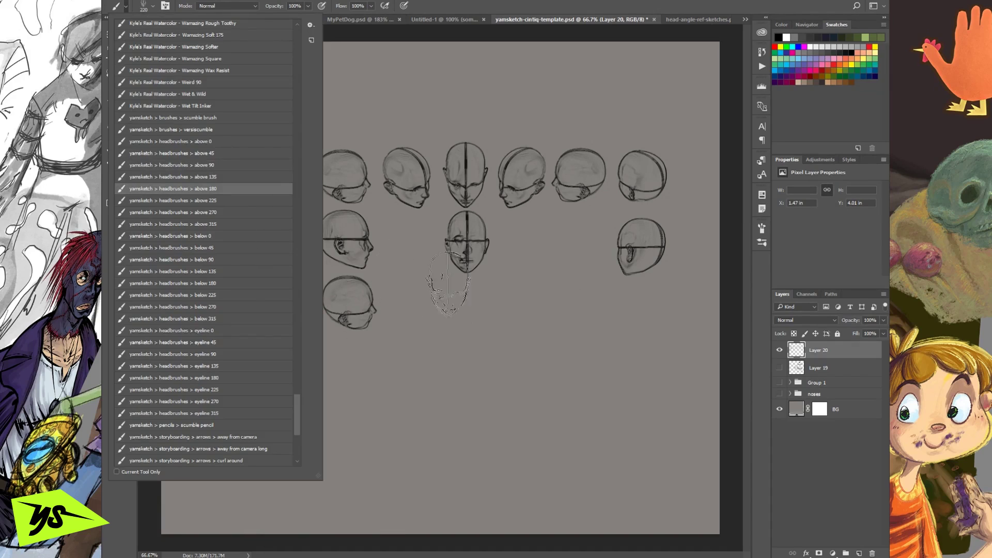
pyautogui.press('Return')
pyautogui.click(466, 312)
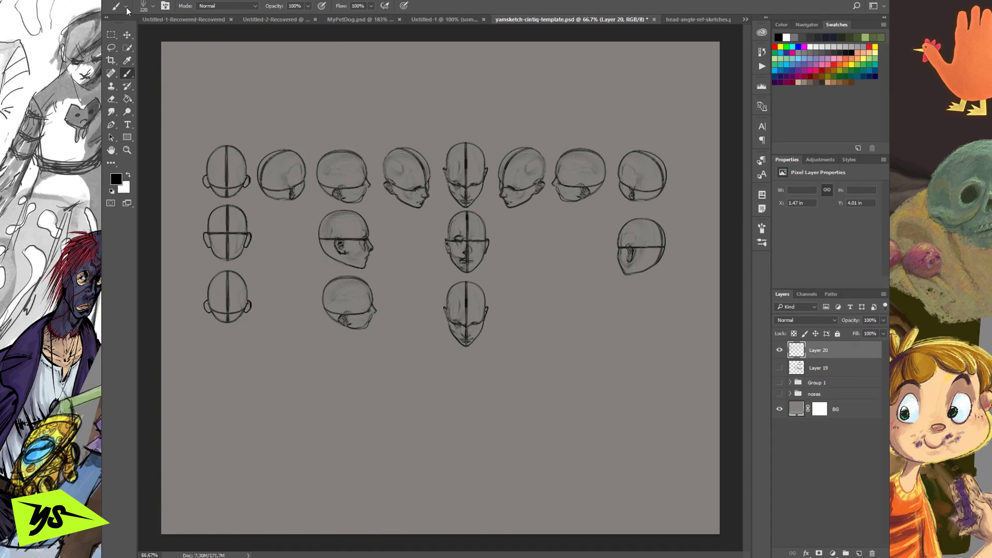
pyautogui.click(126, 7)
pyautogui.click(232, 226)
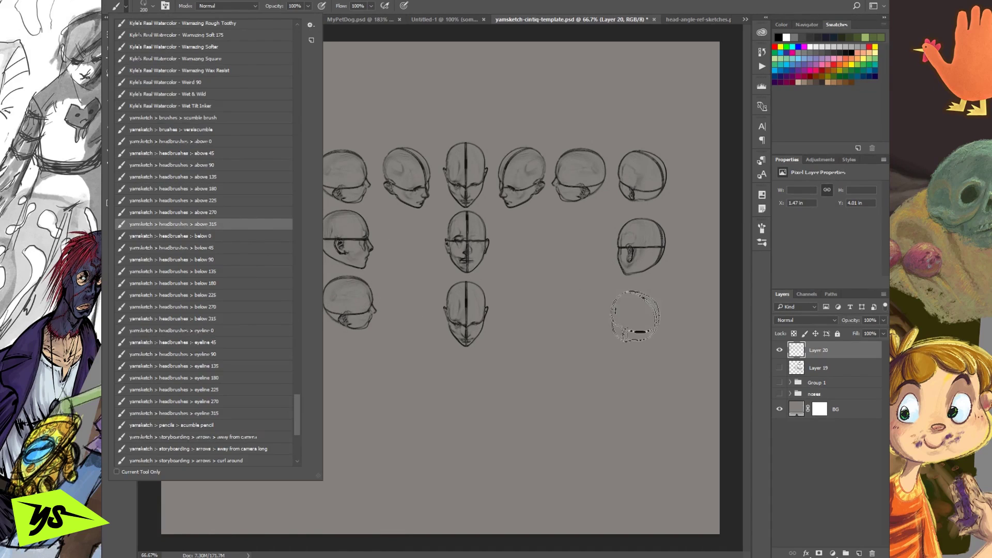
pyautogui.press('Return')
pyautogui.click(636, 314)
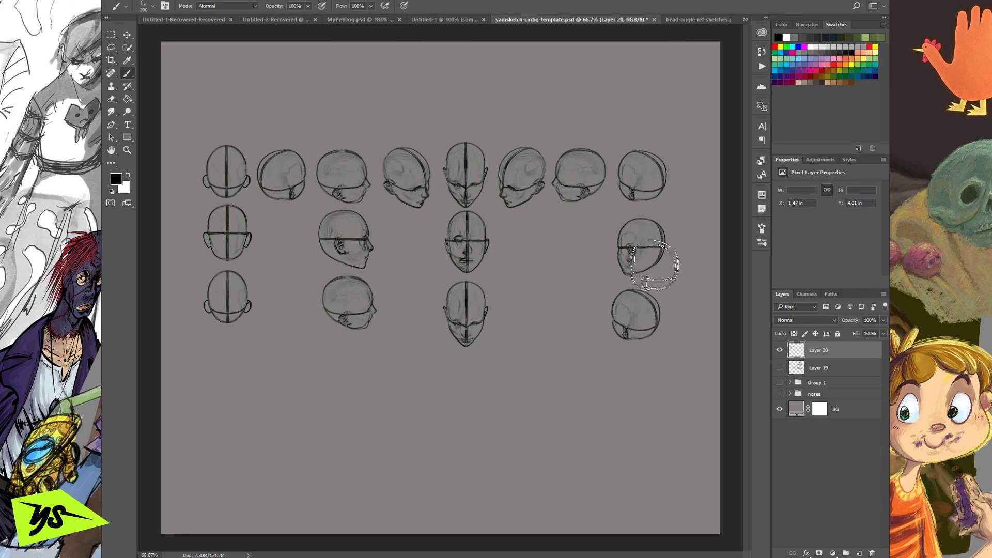
# Hide the head-chart layer, then show and select the storyboard layer, Layer 19
pyautogui.click(779, 350)
pyautogui.click(779, 368)
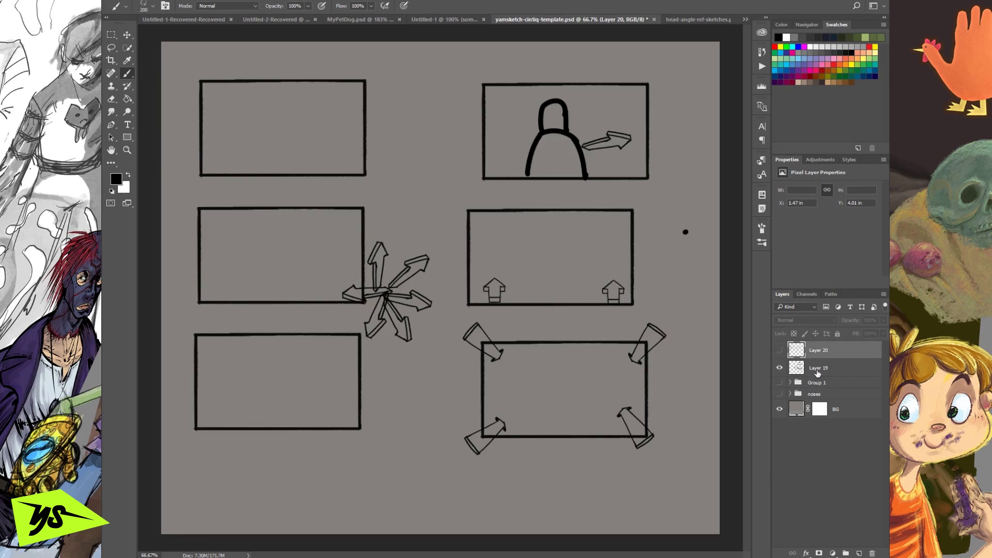
pyautogui.click(817, 373)
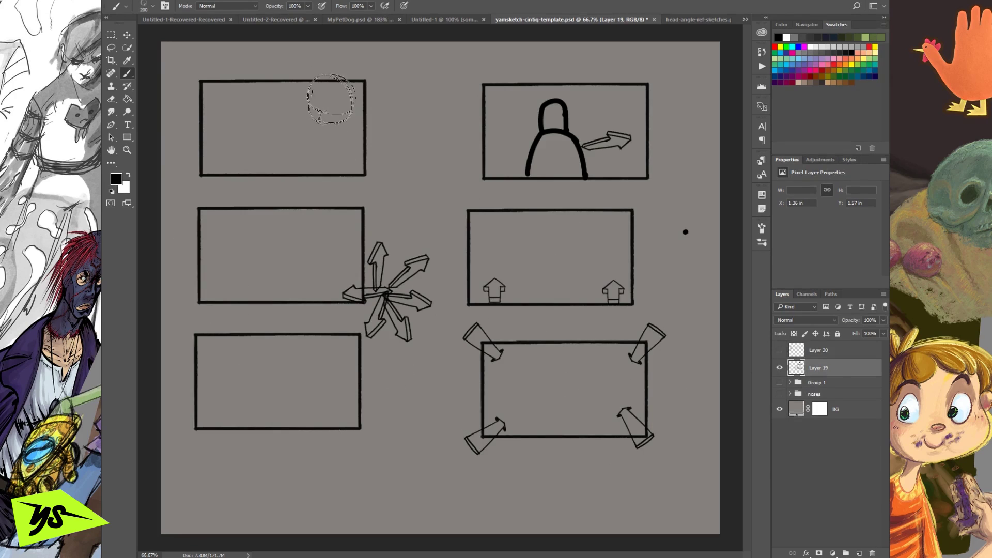
# Set the "above 315" head brush to 127 px and stamp a head in the right half of the top-left frame
pyautogui.rightClick(412, 149)
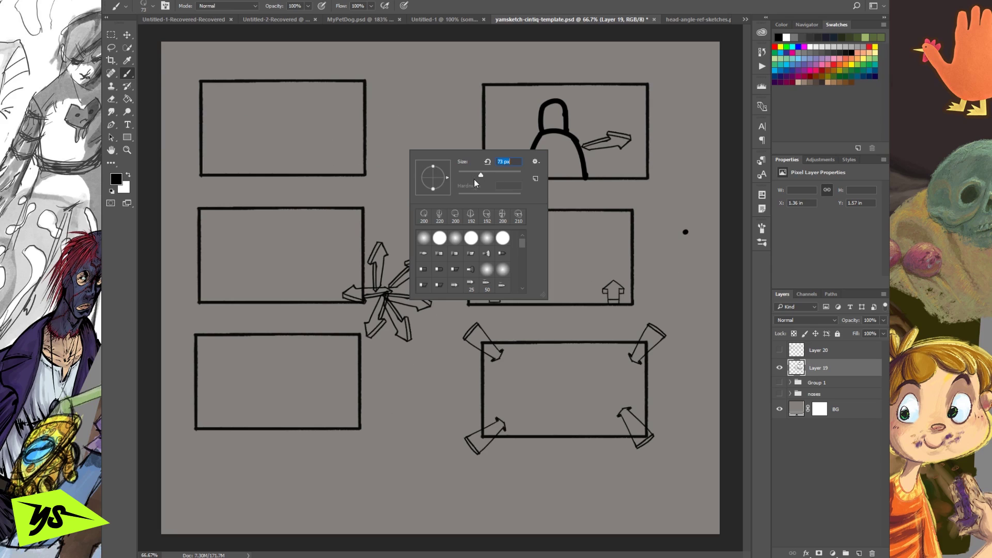
pyautogui.moveTo(481, 177); pyautogui.dragTo(493, 174)
pyautogui.moveTo(312, 120)
pyautogui.mouseDown()
pyautogui.moveTo(335, 126)
pyautogui.moveTo(316, 141)
pyautogui.moveTo(336, 136)
pyautogui.mouseUp()
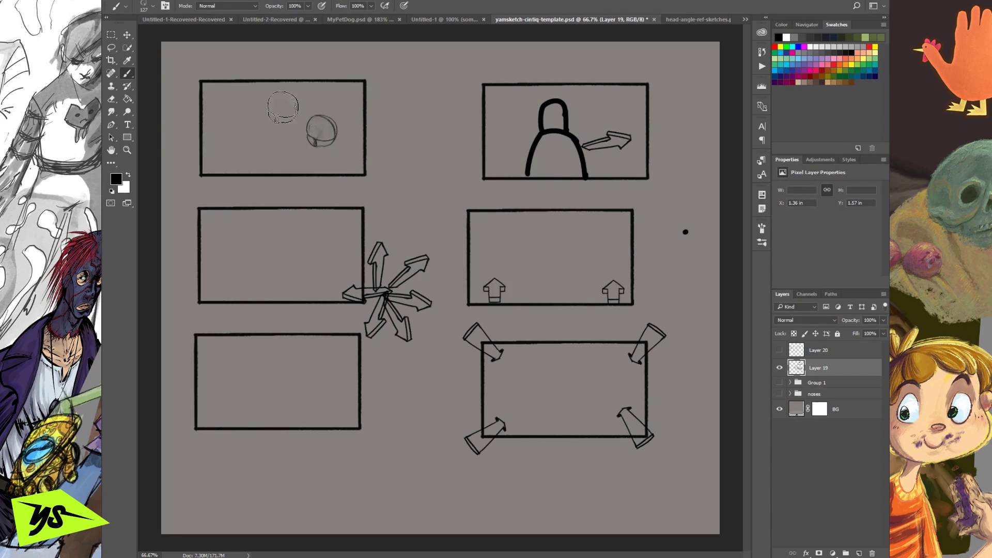
# Switch to the "above 135" head brush
pyautogui.click(116, 6)
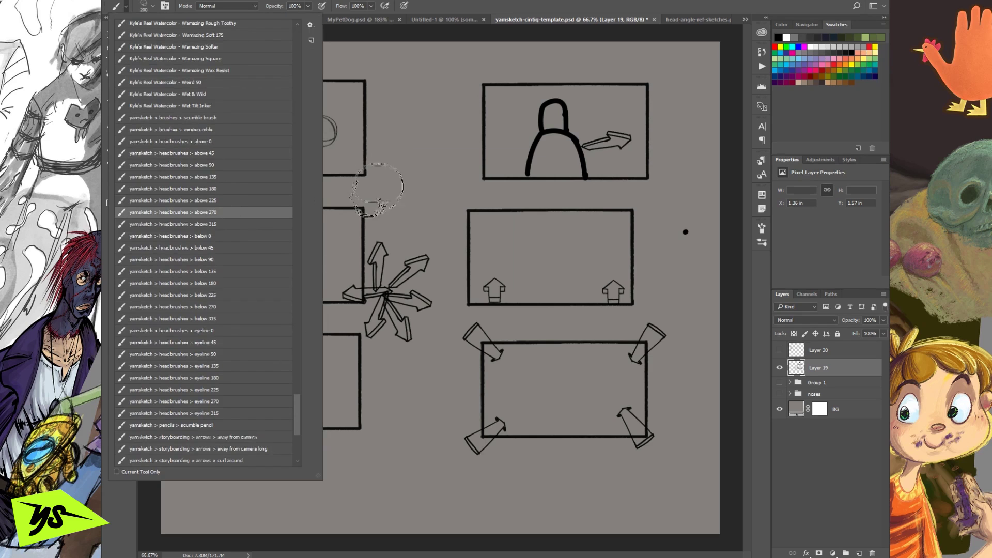
pyautogui.click(230, 225)
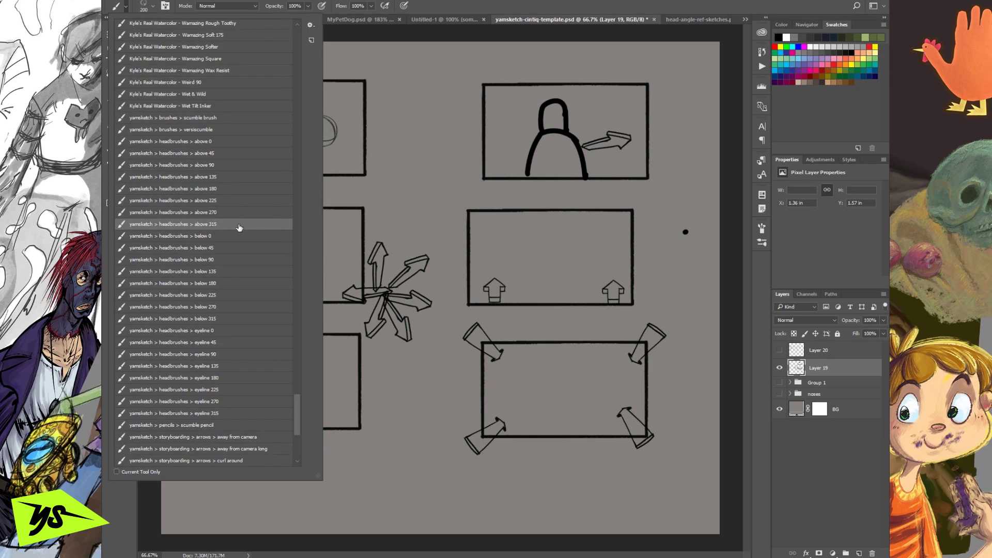
pyautogui.click(225, 201)
pyautogui.click(225, 165)
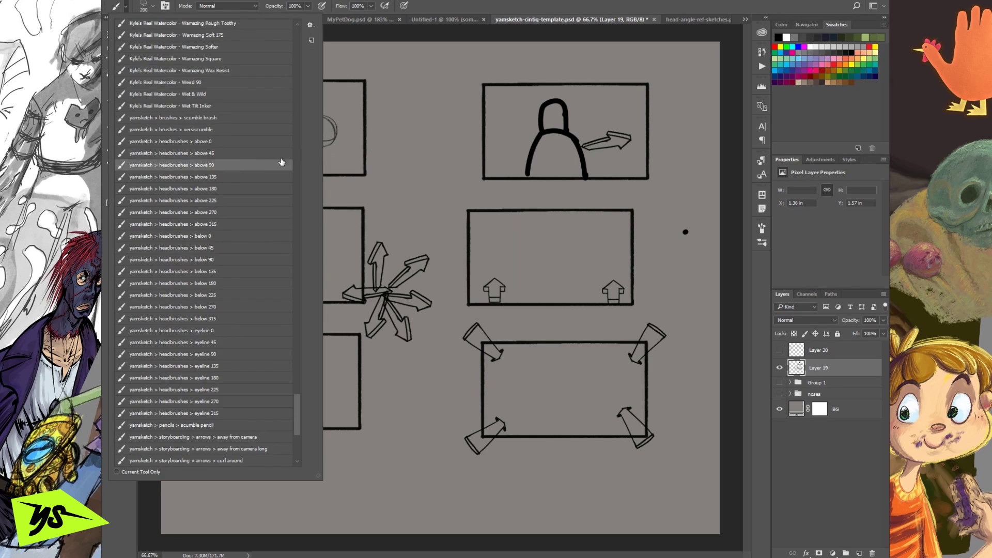
pyautogui.click(226, 176)
pyautogui.click(457, 5)
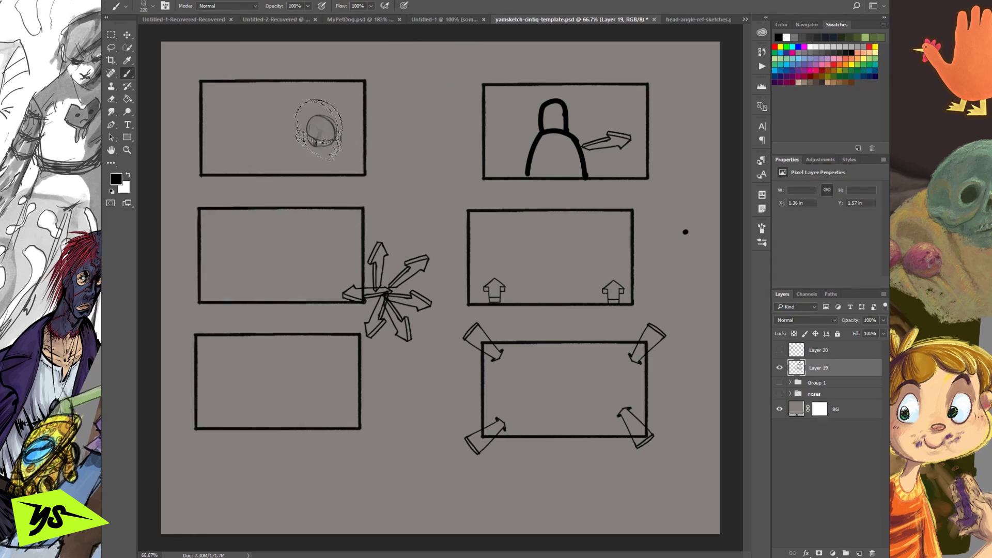
# Try the head brush at 100 px by stamping a head in the left half of the top-left frame
pyautogui.rightClick(288, 122)
pyautogui.click(330, 145)
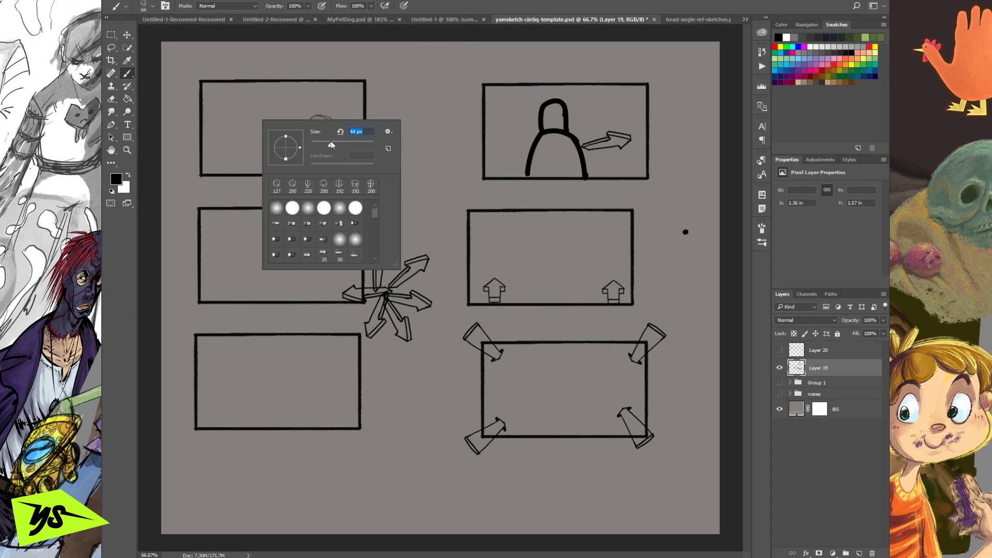
pyautogui.moveTo(341, 146); pyautogui.dragTo(340, 146)
pyautogui.write('100')
pyautogui.press('Return')
pyautogui.click(256, 108)
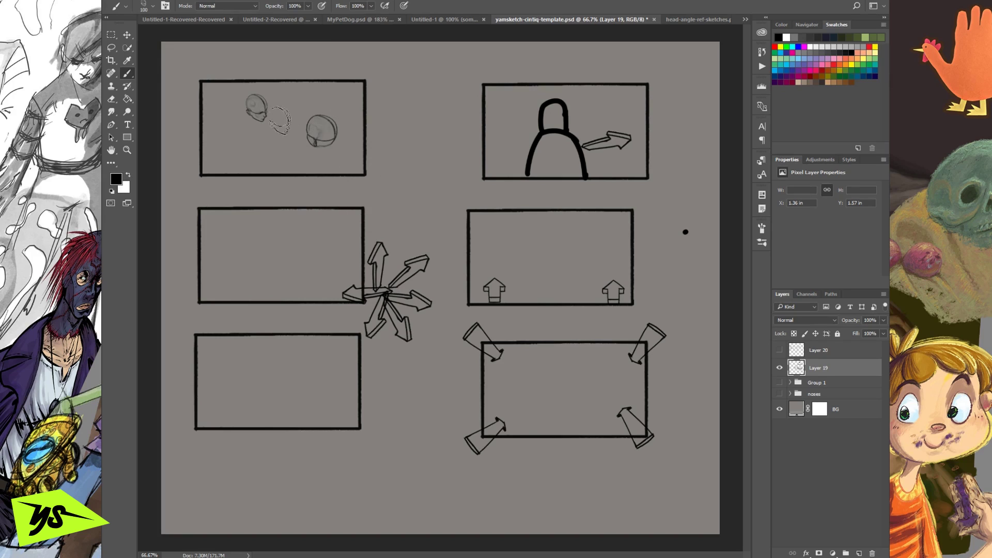
# Set the head brush to 111 px and stamp a head in the left half of the top-left frame, facing the other head
pyautogui.rightClick(352, 165)
pyautogui.moveTo(427, 187); pyautogui.dragTo(433, 188)
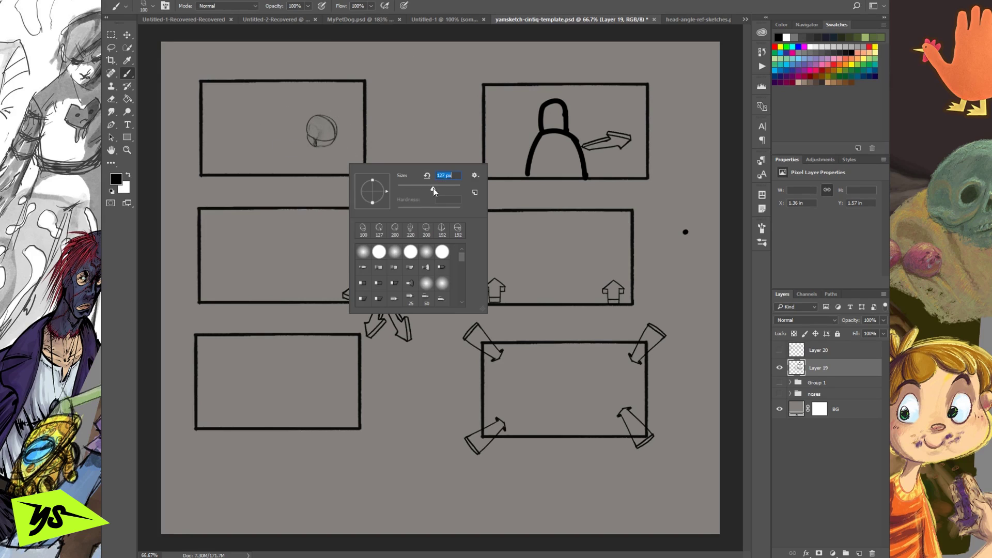
pyautogui.click(257, 121)
pyautogui.click(251, 117)
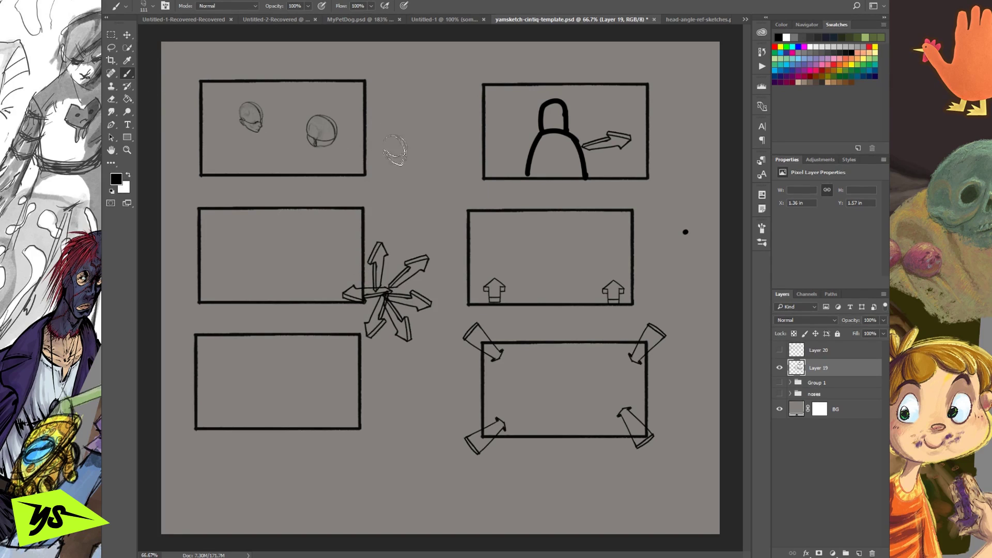
# Switch to a small hard round brush and sketch bodies and outstretched arms for the two characters in the top-left frame
pyautogui.rightClick(427, 170)
pyautogui.click(462, 249)
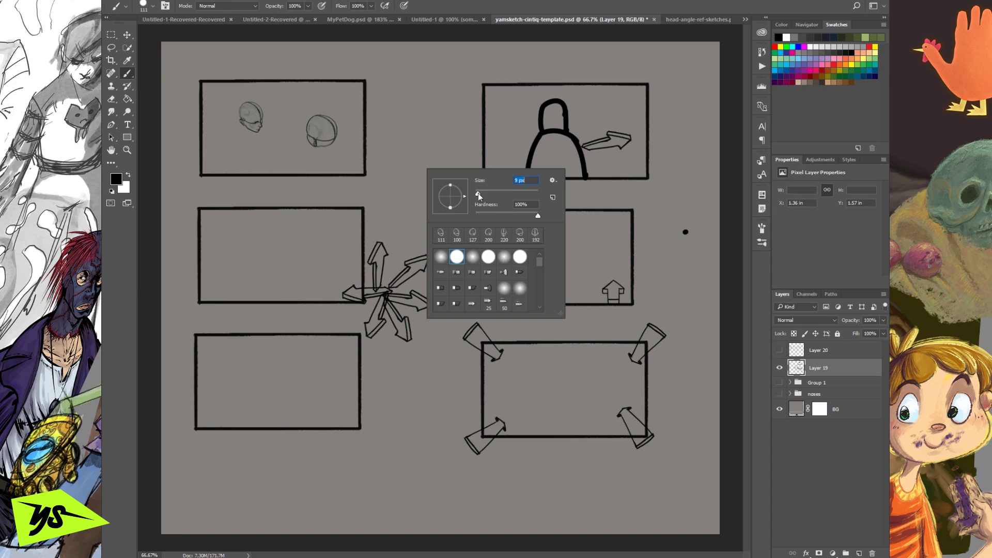
pyautogui.moveTo(479, 193); pyautogui.dragTo(478, 193)
pyautogui.press('Return')
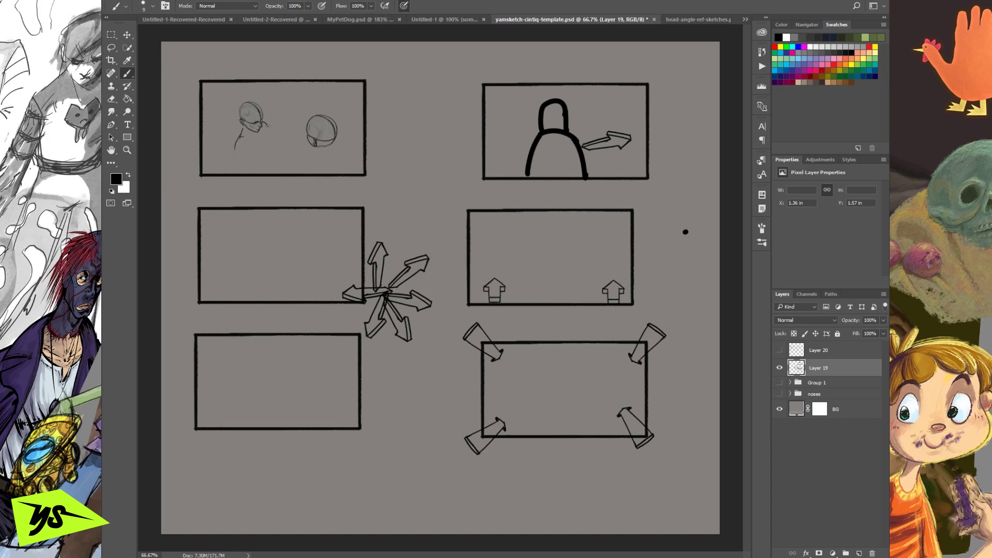
pyautogui.moveTo(231, 173)
pyautogui.mouseDown()
pyautogui.moveTo(299, 145)
pyautogui.moveTo(315, 161)
pyautogui.moveTo(335, 154)
pyautogui.moveTo(296, 173)
pyautogui.mouseUp()
pyautogui.moveTo(336, 138)
pyautogui.mouseDown()
pyautogui.moveTo(352, 152)
pyautogui.moveTo(349, 172)
pyautogui.moveTo(344, 152)
pyautogui.mouseUp()
pyautogui.moveTo(267, 146)
pyautogui.mouseDown()
pyautogui.moveTo(255, 166)
pyautogui.moveTo(263, 133)
pyautogui.moveTo(244, 136)
pyautogui.moveTo(255, 137)
pyautogui.moveTo(256, 163)
pyautogui.moveTo(258, 127)
pyautogui.moveTo(271, 168)
pyautogui.mouseUp()
pyautogui.moveTo(272, 169); pyautogui.dragTo(262, 179)
pyautogui.moveTo(291, 145)
pyautogui.mouseDown()
pyautogui.moveTo(295, 155)
pyautogui.moveTo(315, 155)
pyautogui.mouseUp()
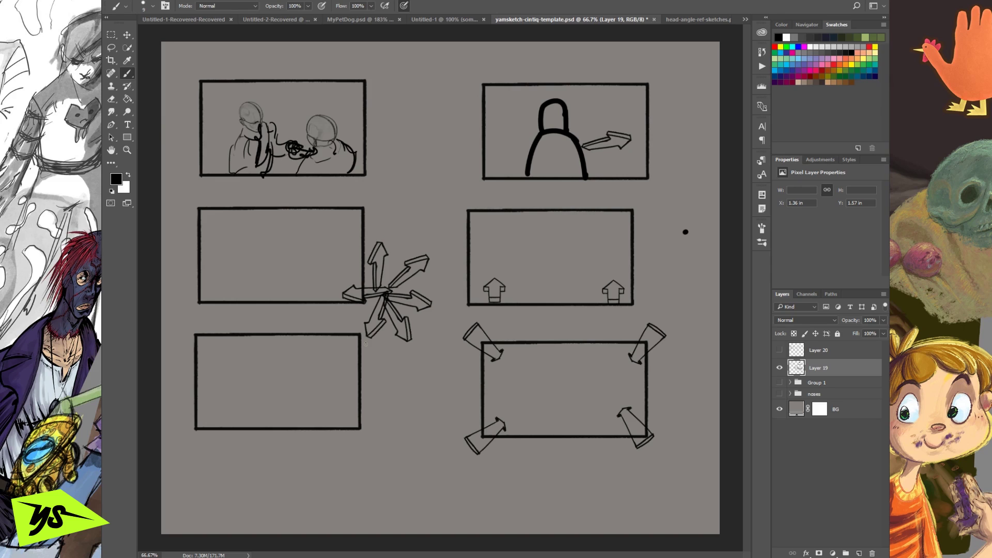
# Sketch spiky hair on the left character and long hair on the right character in the top-left frame
pyautogui.moveTo(262, 122); pyautogui.dragTo(264, 133)
pyautogui.moveTo(259, 111)
pyautogui.mouseDown()
pyautogui.moveTo(250, 93)
pyautogui.moveTo(238, 119)
pyautogui.mouseUp()
pyautogui.moveTo(307, 120)
pyautogui.mouseDown()
pyautogui.moveTo(340, 122)
pyautogui.moveTo(347, 147)
pyautogui.moveTo(325, 162)
pyautogui.moveTo(344, 172)
pyautogui.moveTo(345, 133)
pyautogui.moveTo(346, 142)
pyautogui.mouseUp()
pyautogui.moveTo(334, 154); pyautogui.dragTo(339, 168)
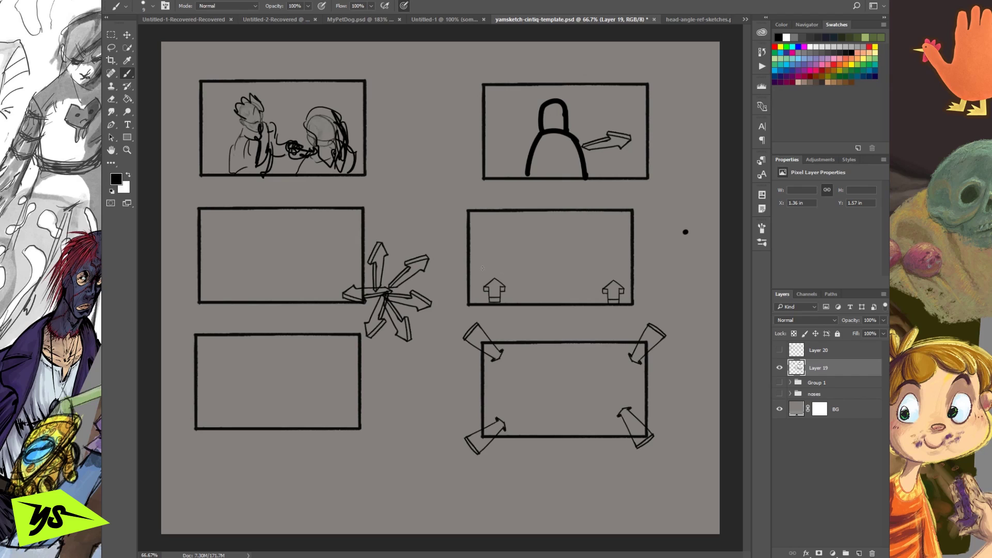
# Switch to the "above 225" head brush and stamp a head in the right half of the bottom-left frame
pyautogui.click(126, 5)
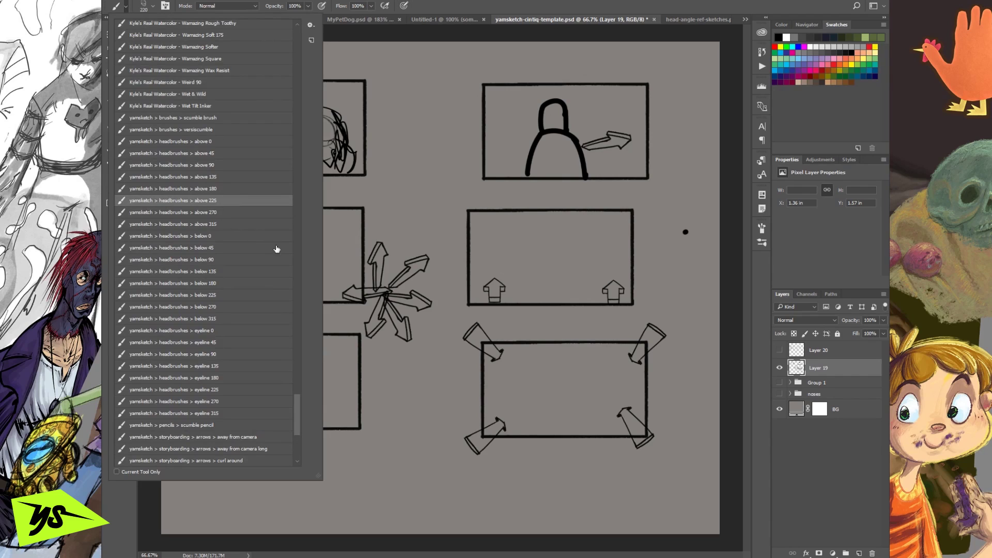
pyautogui.click(400, 391)
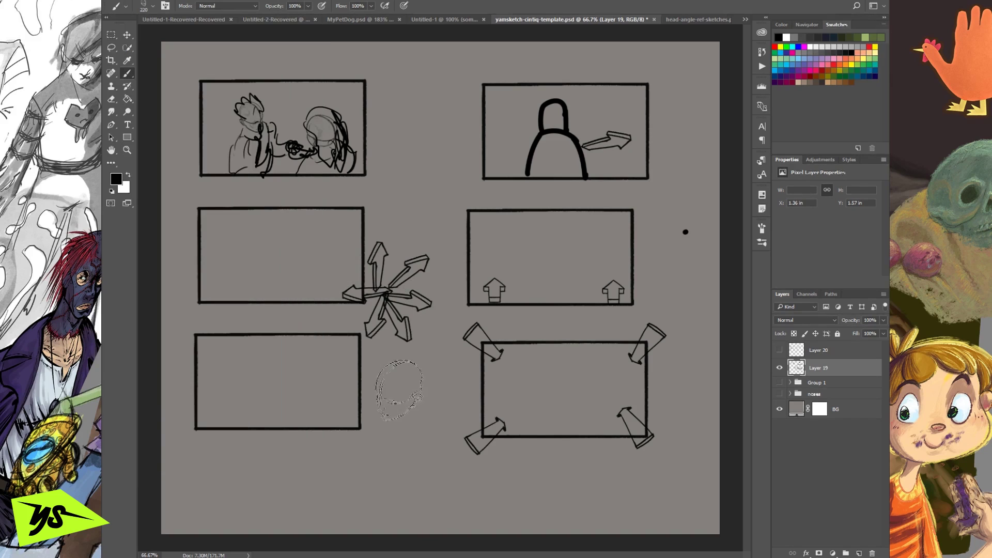
pyautogui.click(321, 376)
# Set the "eyeline 135" head brush to 322 px and stamp heads at the left of the bottom-left frame and over the bottom-right frame's lower-left corner
pyautogui.click(126, 5)
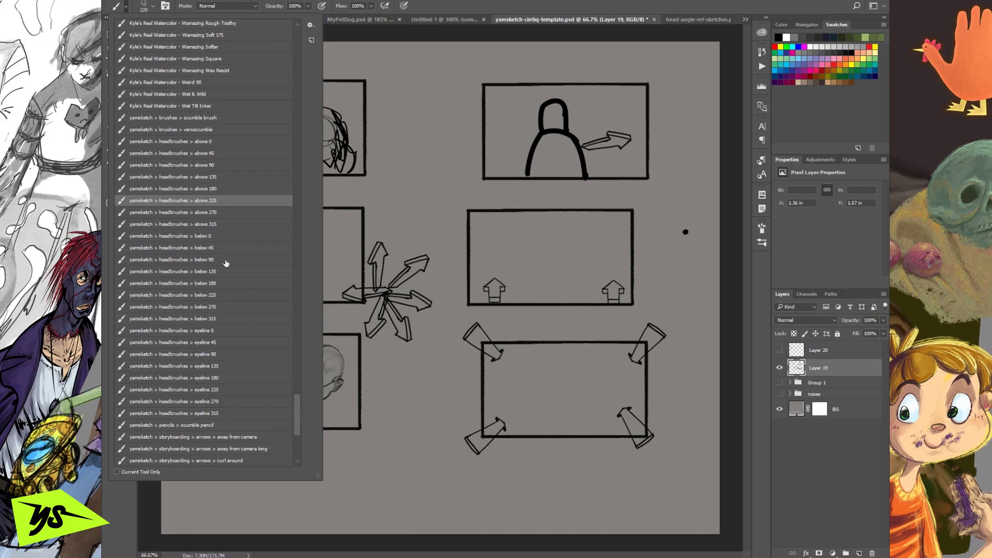
pyautogui.click(227, 366)
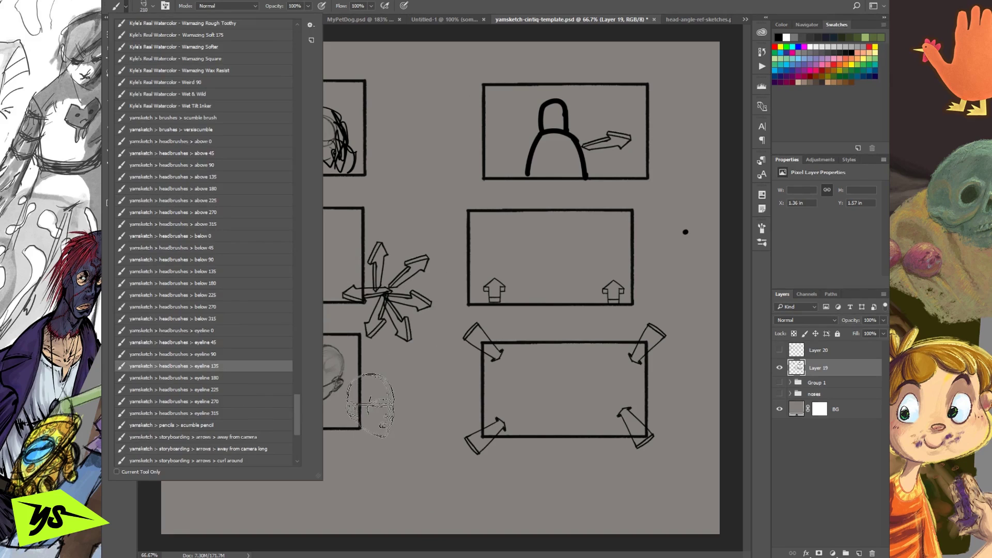
pyautogui.click(388, 408)
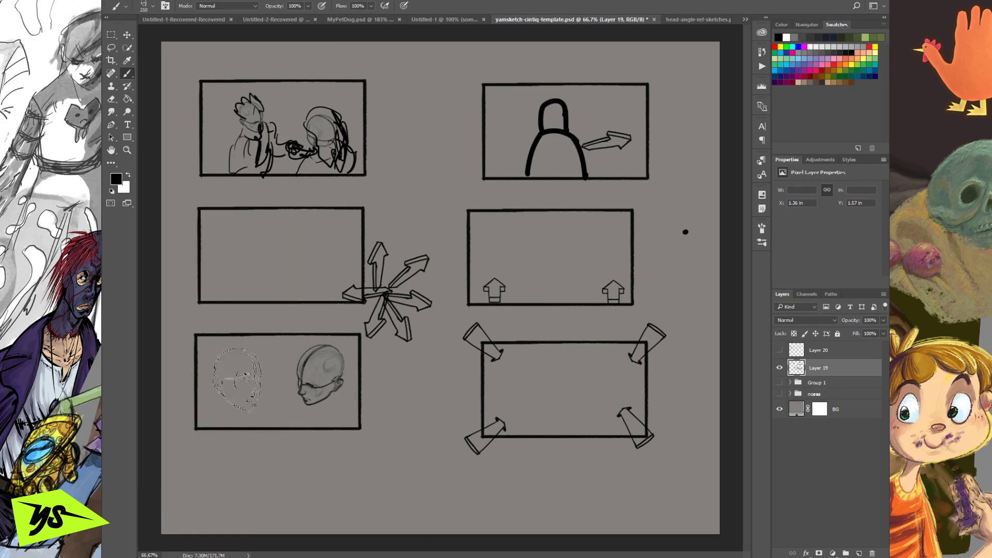
pyautogui.rightClick(320, 371)
pyautogui.moveTo(418, 394); pyautogui.dragTo(418, 394)
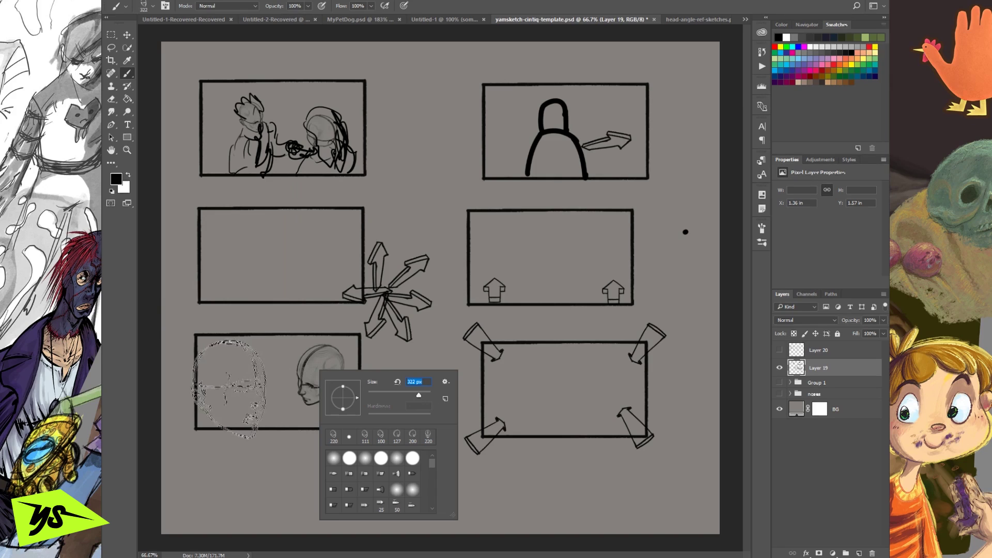
pyautogui.click(227, 385)
pyautogui.click(223, 382)
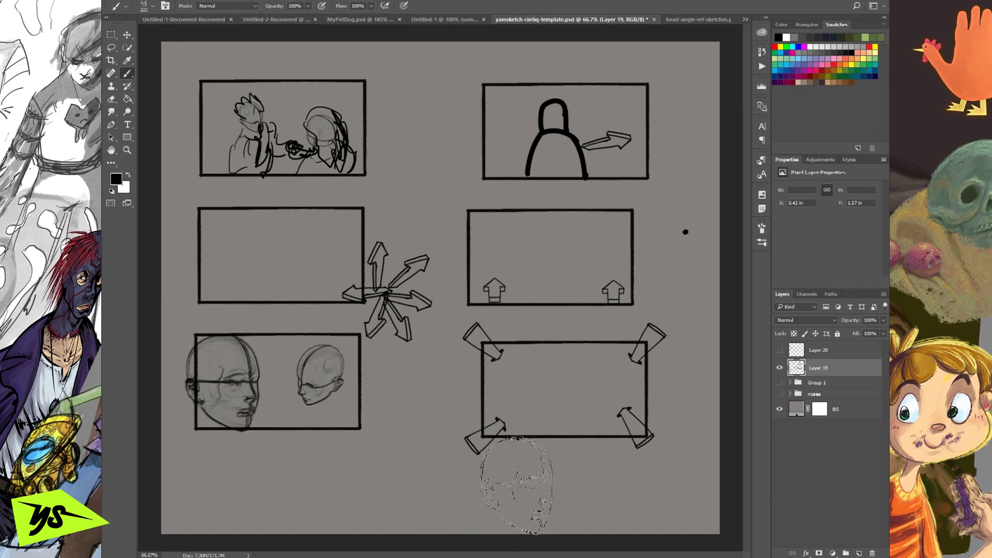
pyautogui.click(517, 450)
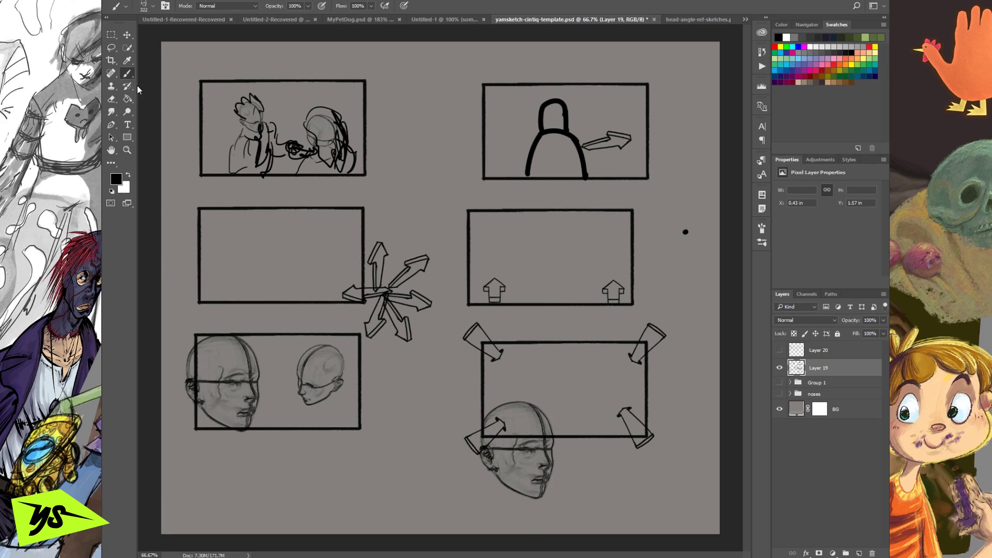
# Switch to a 20 px hard round brush and paint solid black shoulders beneath both heads in the bottom-left frame
pyautogui.rightClick(496, 305)
pyautogui.write('20')
pyautogui.press('Return')
pyautogui.click(501, 390)
pyautogui.click(368, 416)
pyautogui.moveTo(205, 412)
pyautogui.mouseDown()
pyautogui.moveTo(178, 433)
pyautogui.moveTo(240, 434)
pyautogui.moveTo(207, 423)
pyautogui.moveTo(245, 437)
pyautogui.mouseUp()
pyautogui.moveTo(321, 398)
pyautogui.mouseDown()
pyautogui.moveTo(329, 419)
pyautogui.moveTo(342, 390)
pyautogui.moveTo(328, 428)
pyautogui.moveTo(346, 413)
pyautogui.mouseUp()
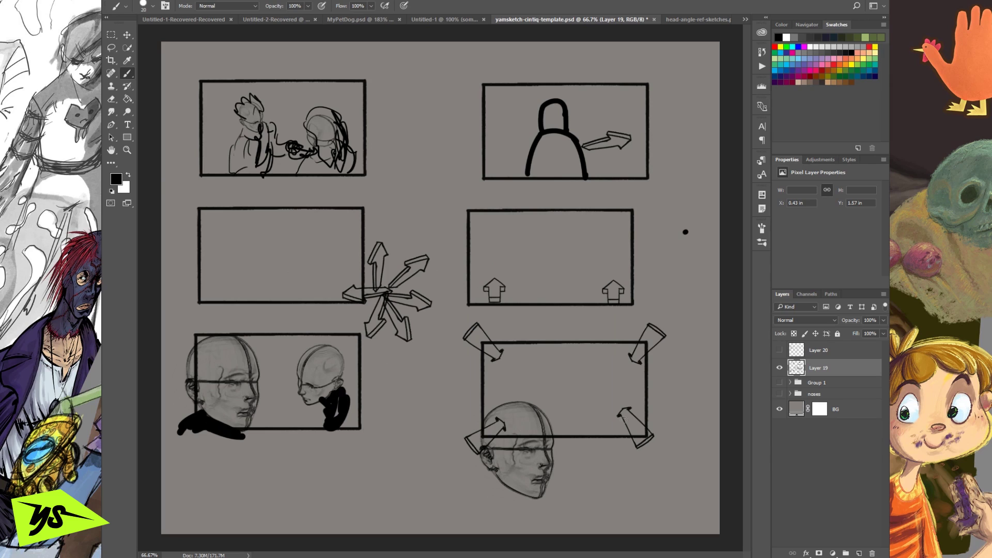
# Lower the opacity of Layer 19 to 53%
pyautogui.click(862, 332)
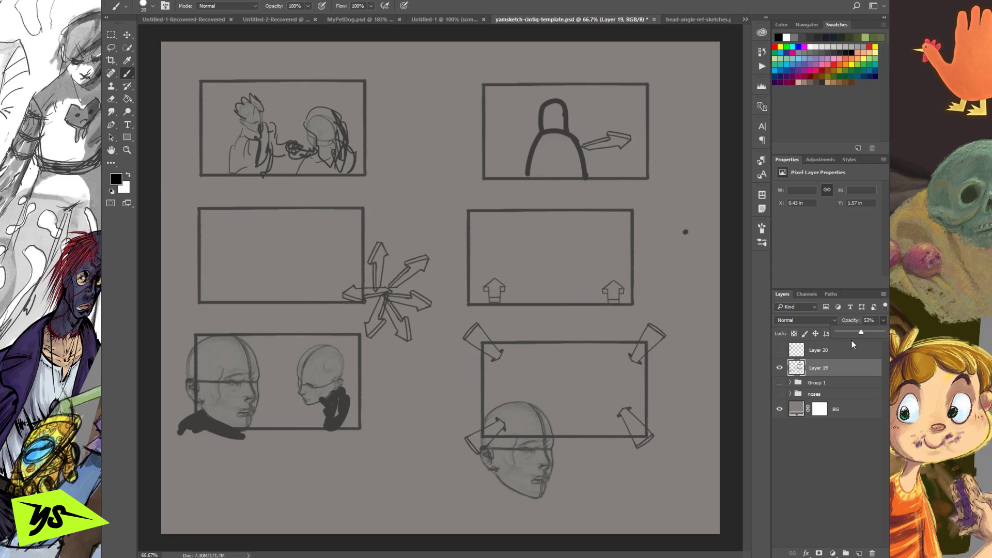